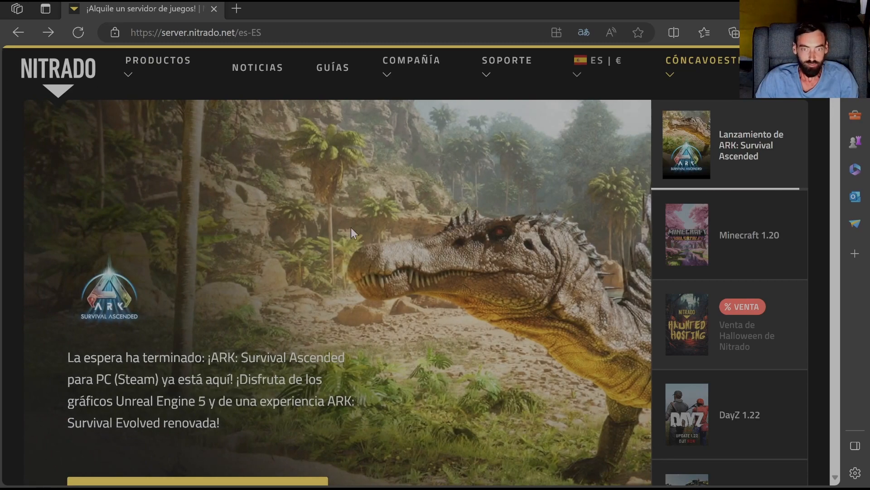
# - Open the ARK: Survival Ascended hosting offer from the featured games on the Nitrado home page
pyautogui.scroll(-3, 366, 216)
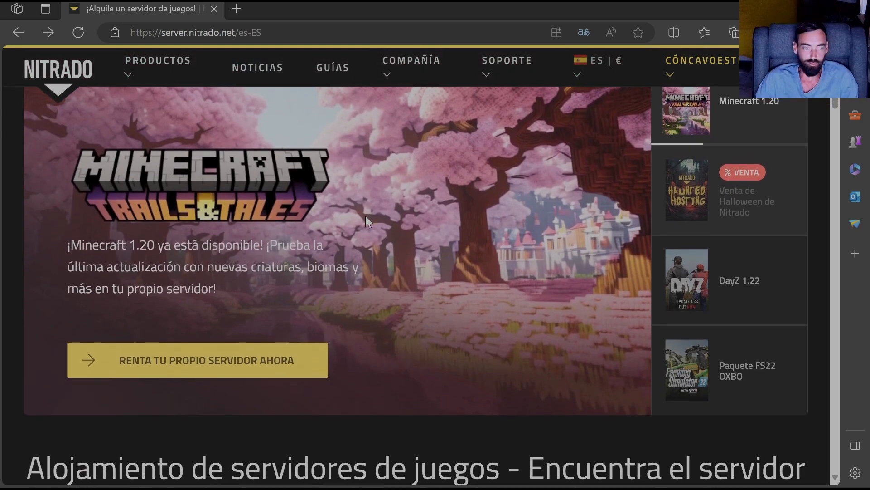
pyautogui.scroll(-10, 366, 216)
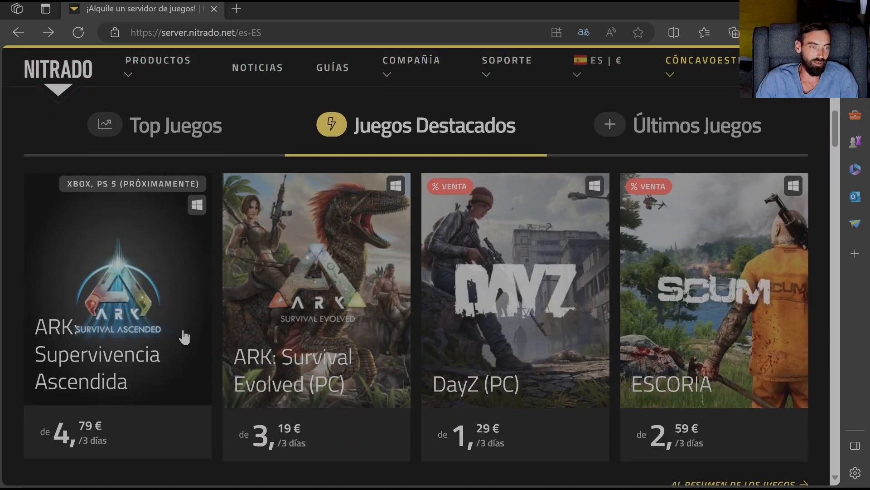
pyautogui.click(126, 295)
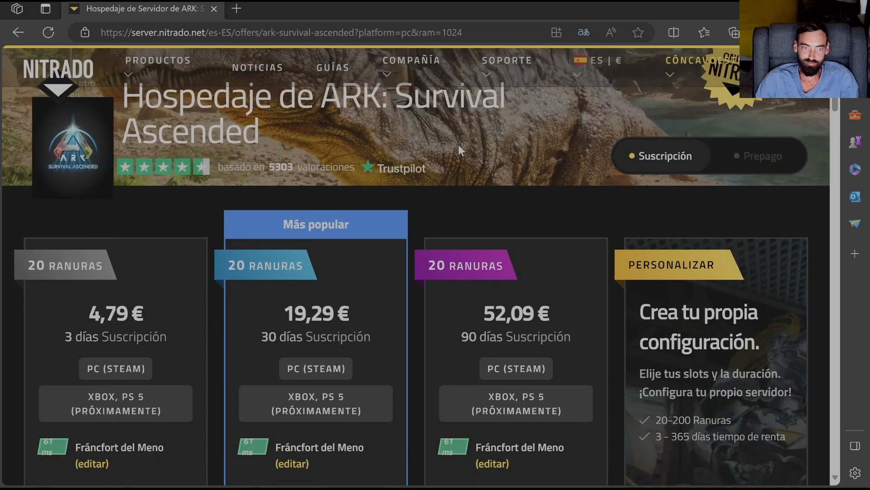
# - Examine the prices and rental periods of the 20-slot ARK: Survival Ascended packages
pyautogui.scroll(-1, 456, 145)
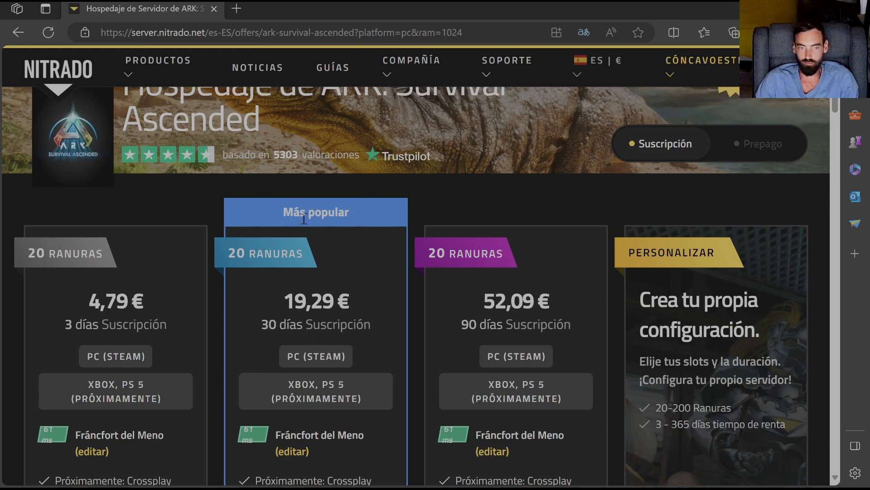
pyautogui.scroll(-1, 309, 292)
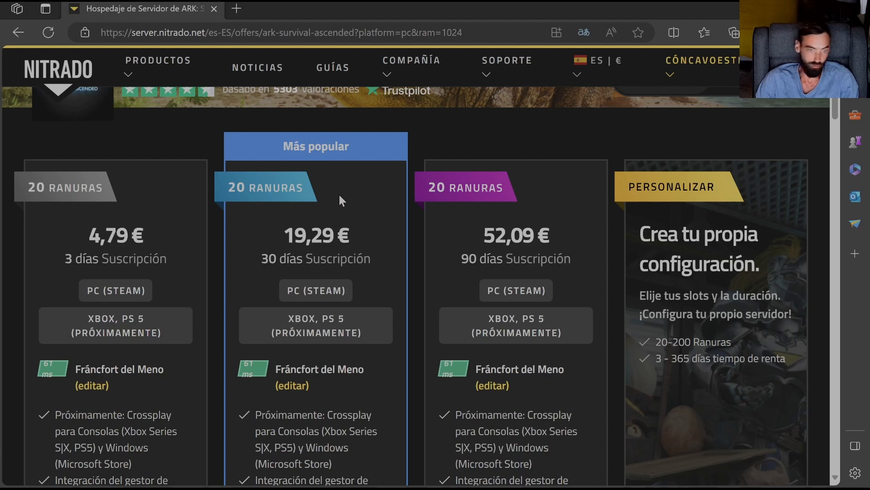
pyautogui.scroll(-5, 339, 195)
pyautogui.scroll(5, 334, 204)
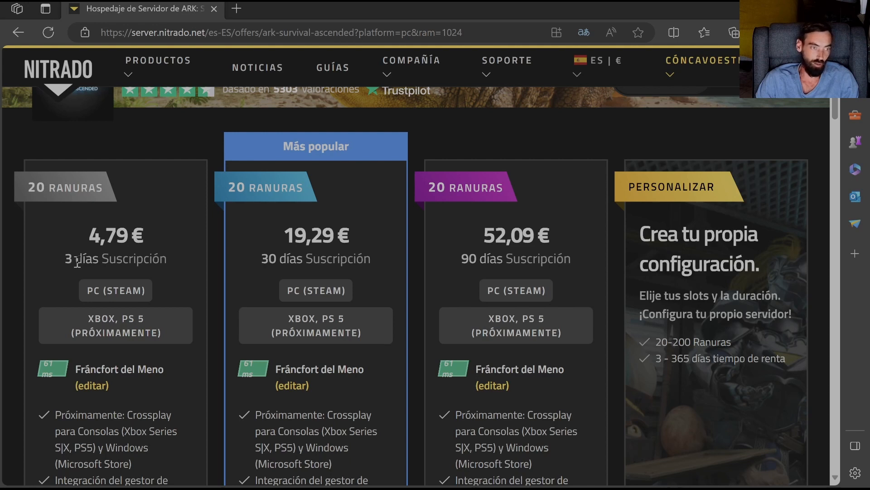
pyautogui.moveTo(132, 236); pyautogui.dragTo(72, 239)
pyautogui.click(177, 246)
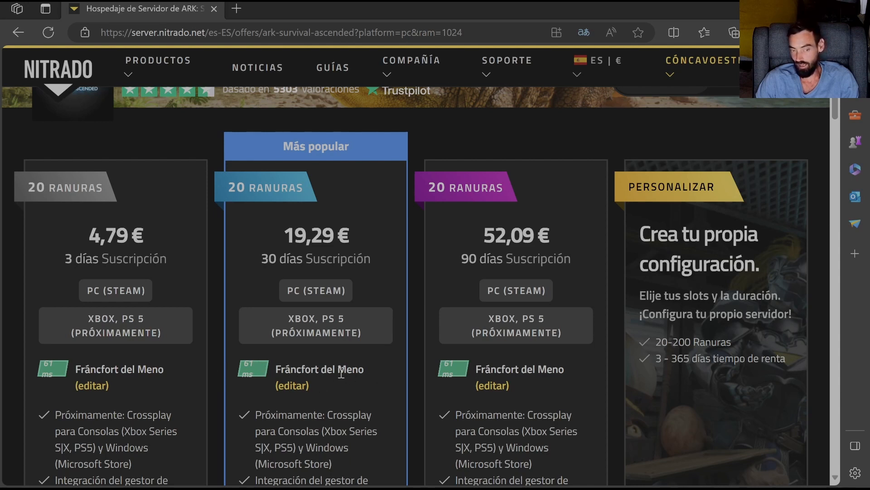
# - Show the location choice of the 30-day package and review the features it includes
pyautogui.click(296, 389)
pyautogui.scroll(-4, 372, 404)
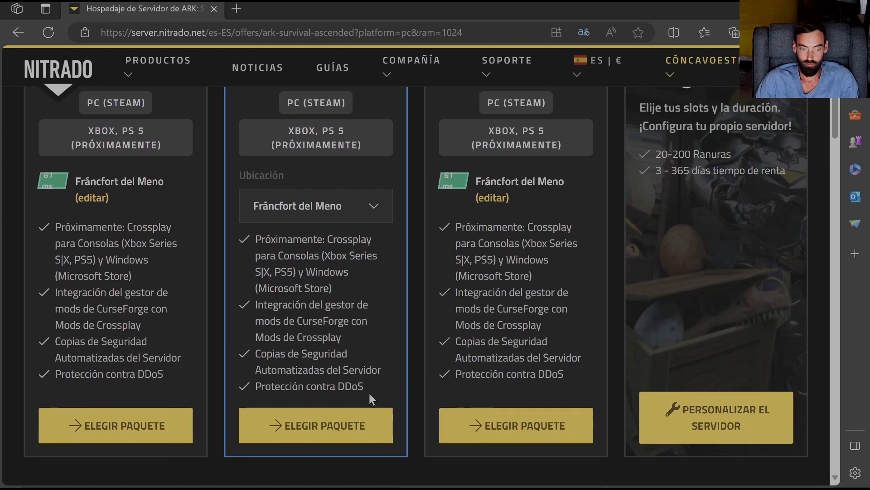
pyautogui.scroll(4, 369, 399)
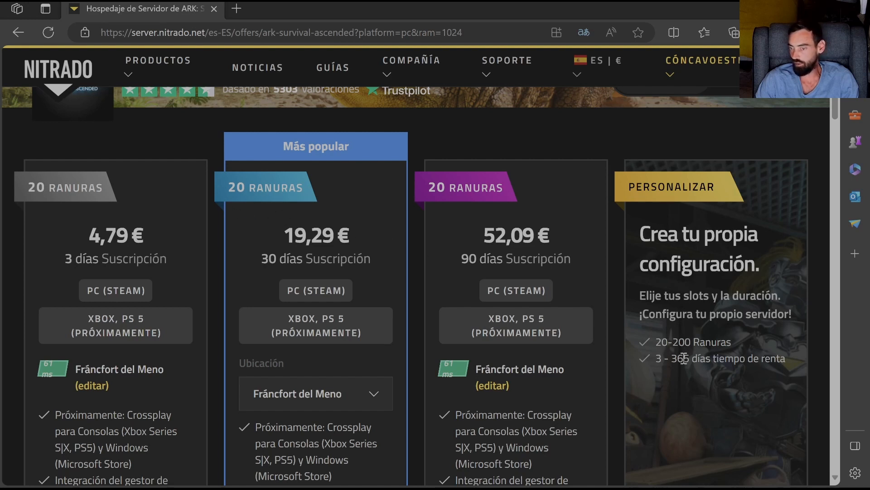
# - Open the custom server configuration for the ARK: Survival Ascended offer
pyautogui.scroll(-4, 683, 358)
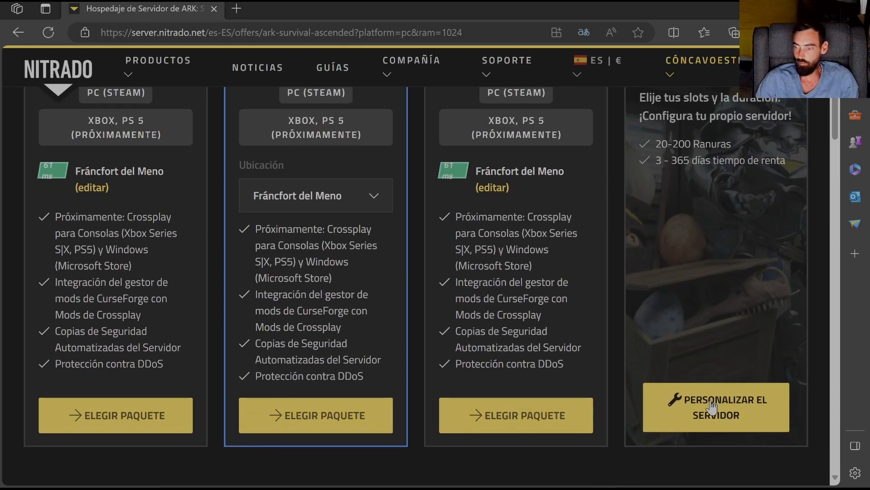
pyautogui.click(712, 408)
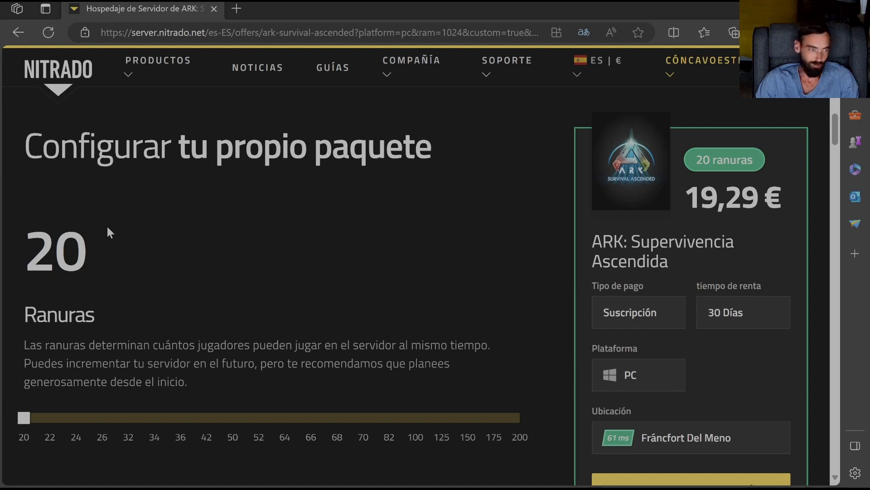
pyautogui.scroll(-3, 149, 222)
pyautogui.scroll(3, 213, 206)
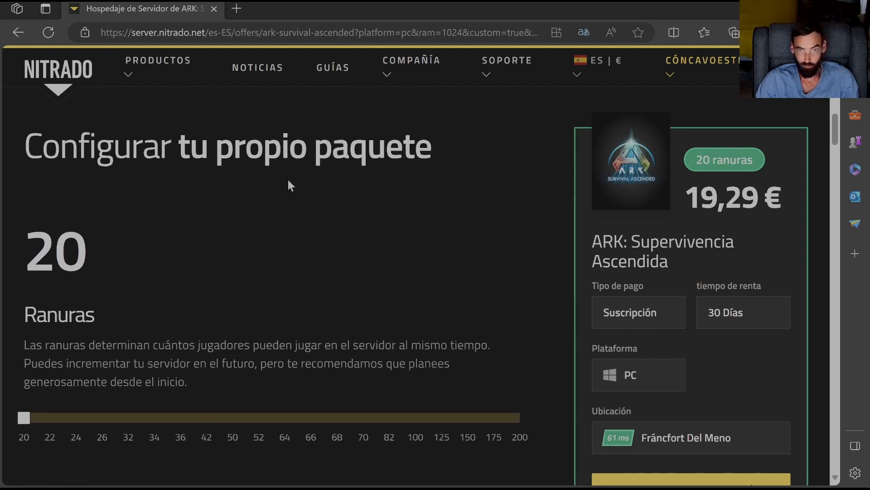
# - Try 200 slots for the custom package and set the number back to 20
pyautogui.scroll(-2, 106, 218)
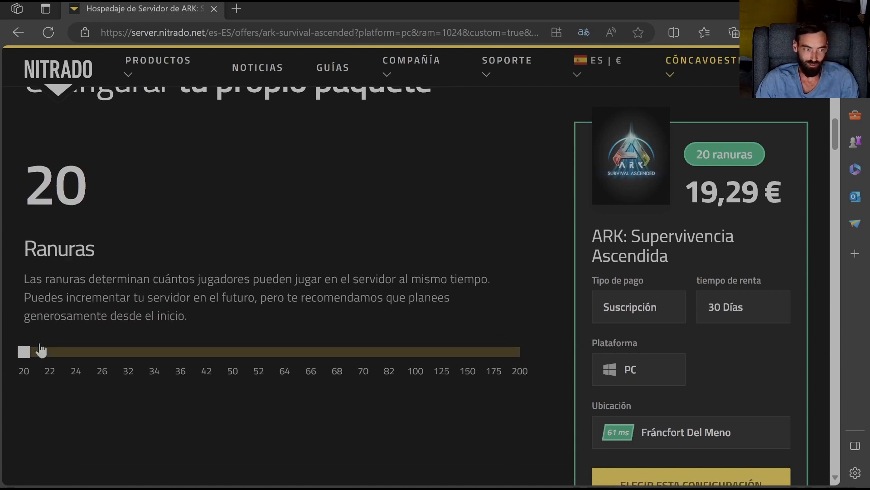
pyautogui.moveTo(23, 352); pyautogui.dragTo(542, 366)
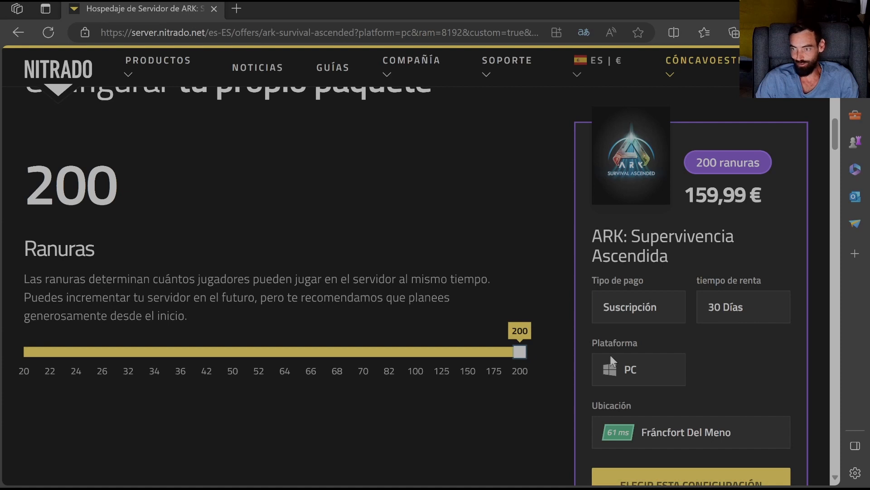
pyautogui.moveTo(524, 350); pyautogui.dragTo(18, 353)
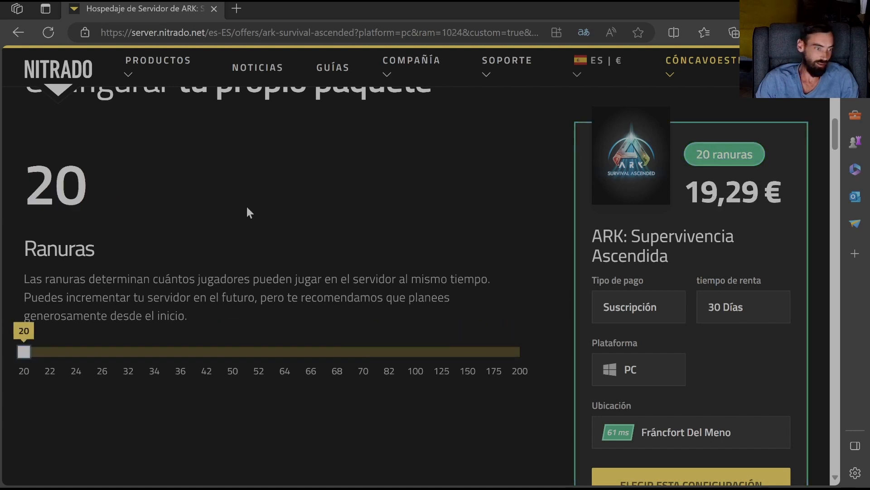
# - Examine the custom package's rental time, subscription or prepaid payment, and server location options
pyautogui.scroll(-5, 272, 206)
pyautogui.scroll(-3, 295, 202)
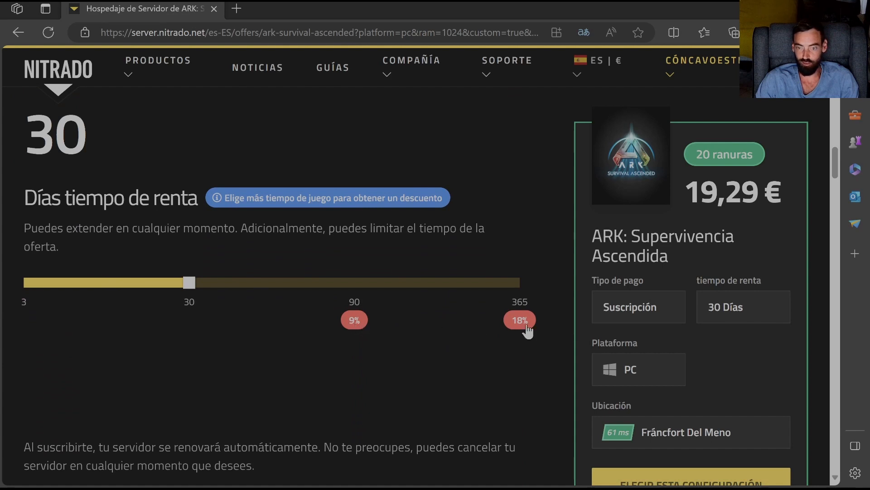
pyautogui.moveTo(189, 285)
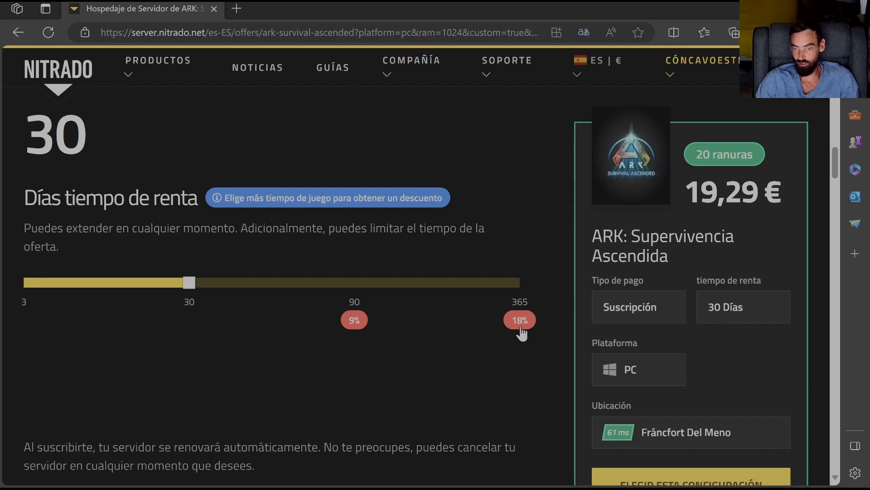
pyautogui.scroll(-4, 651, 260)
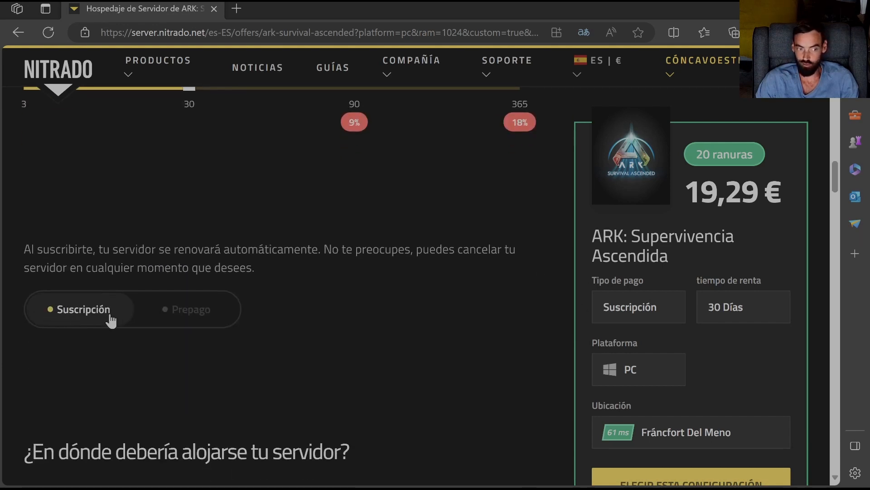
pyautogui.scroll(-3, 294, 310)
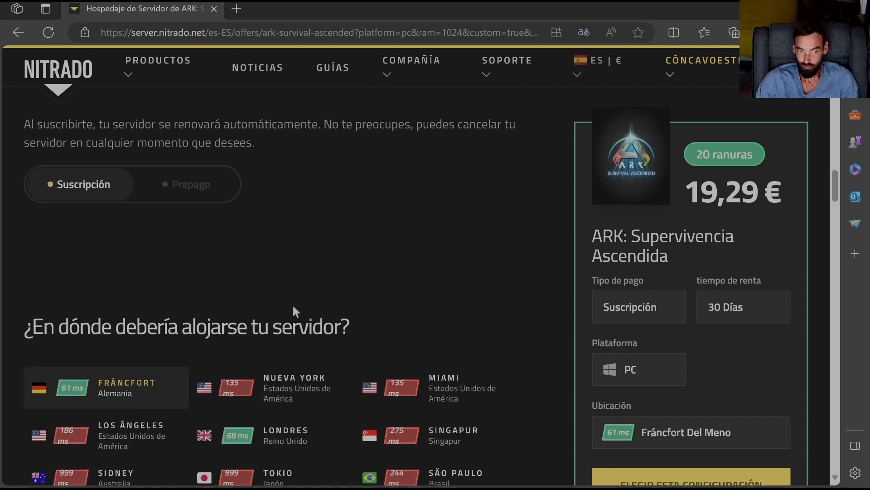
pyautogui.scroll(-3, 167, 358)
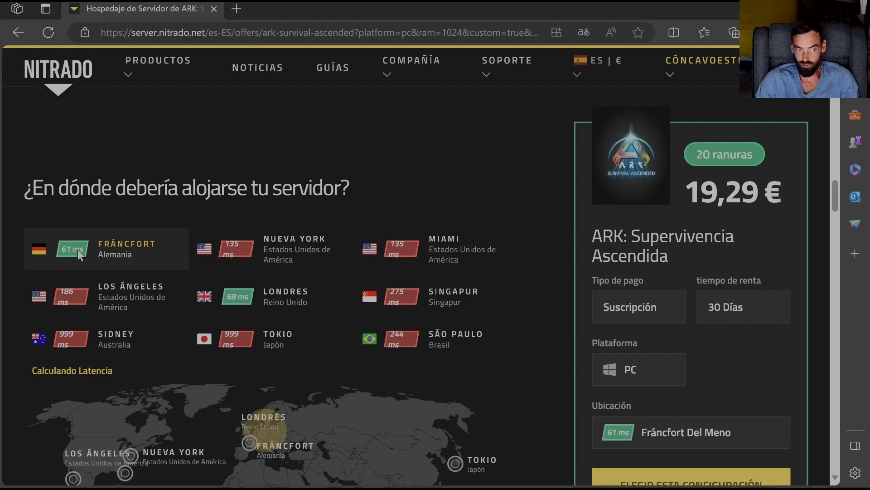
pyautogui.scroll(1, 428, 292)
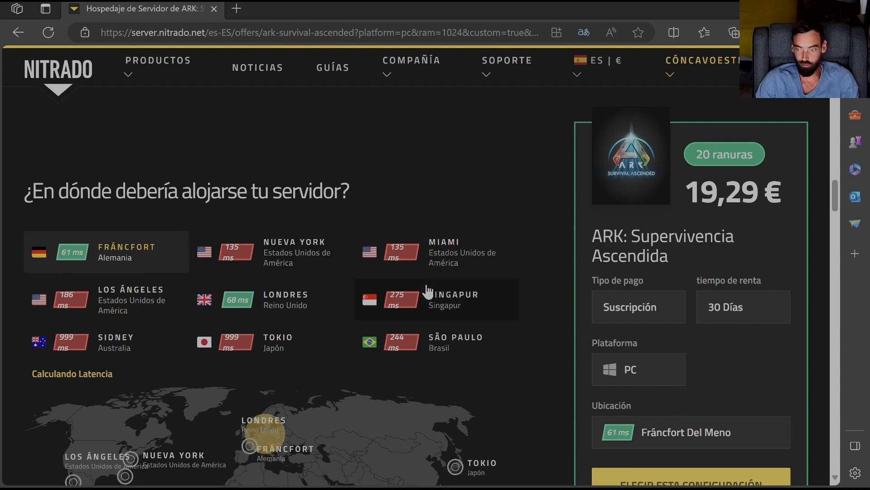
pyautogui.scroll(15, 428, 292)
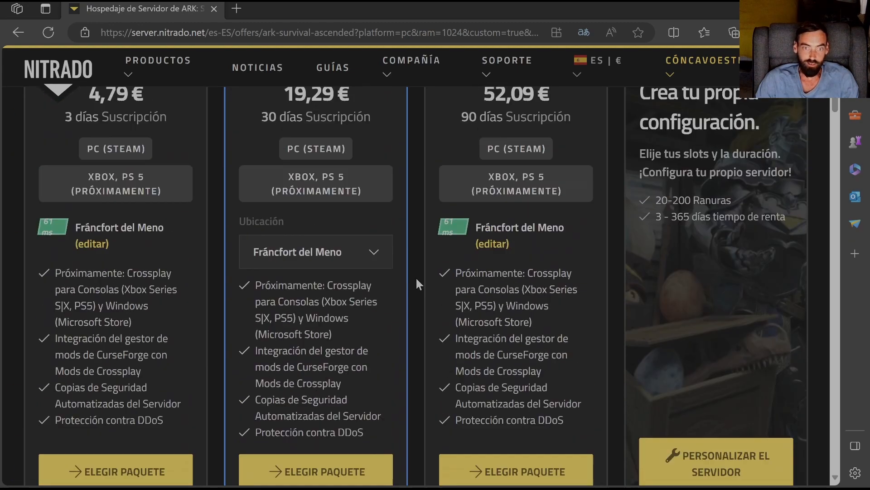
pyautogui.scroll(5, 416, 278)
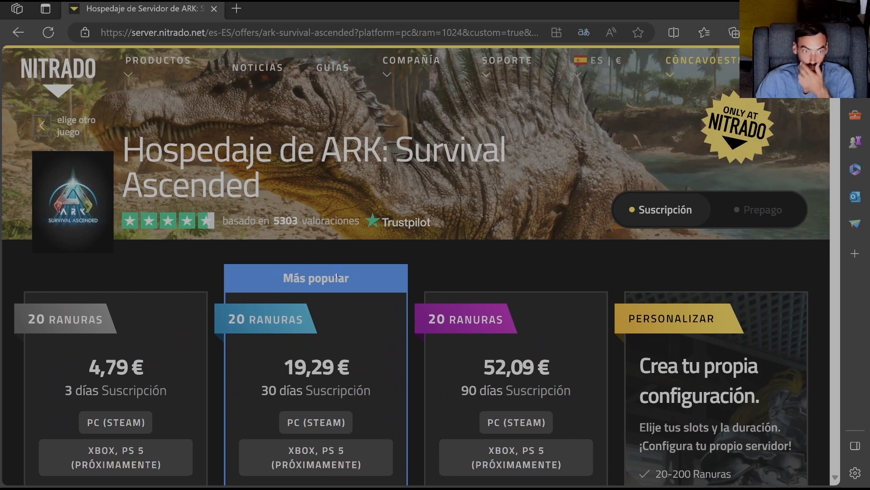
# - Open the account's own services and review the extended management options of the ARK: Survival Ascended game server
pyautogui.click(717, 66)
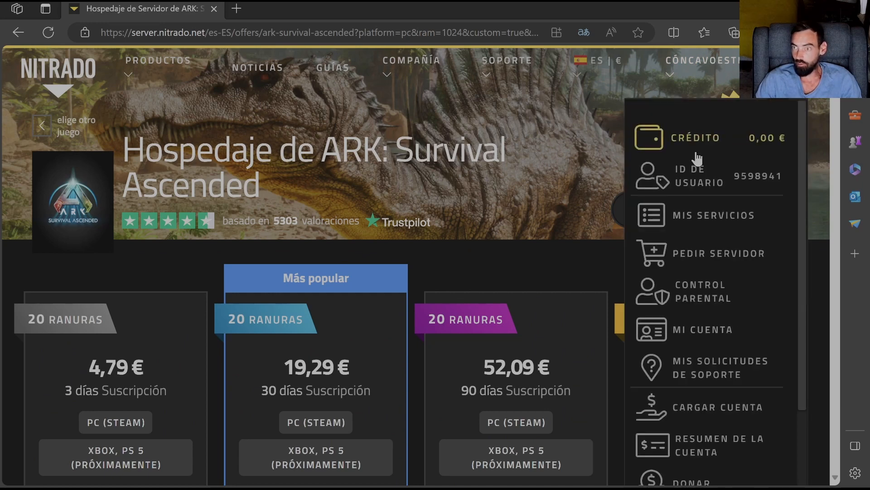
pyautogui.click(690, 222)
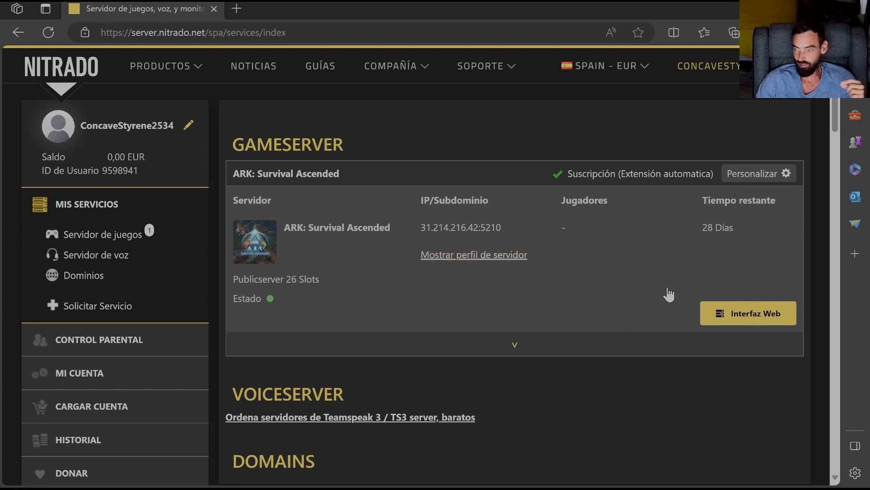
pyautogui.click(519, 348)
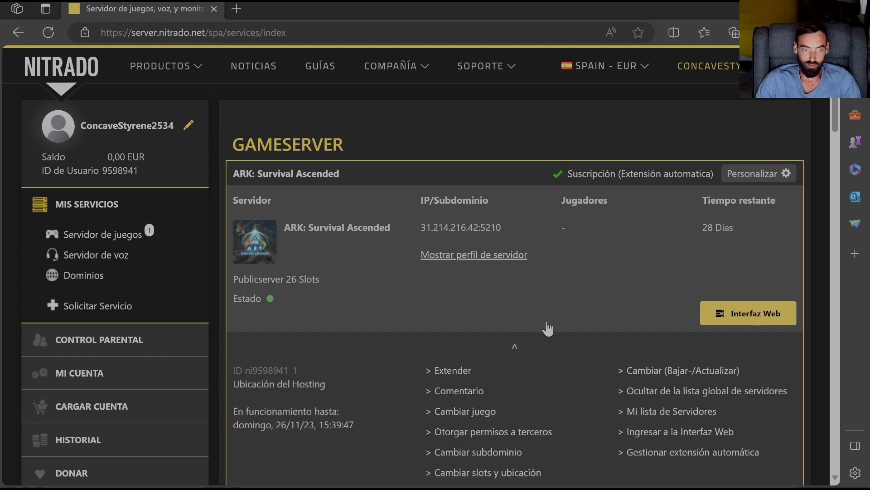
pyautogui.scroll(-3, 544, 328)
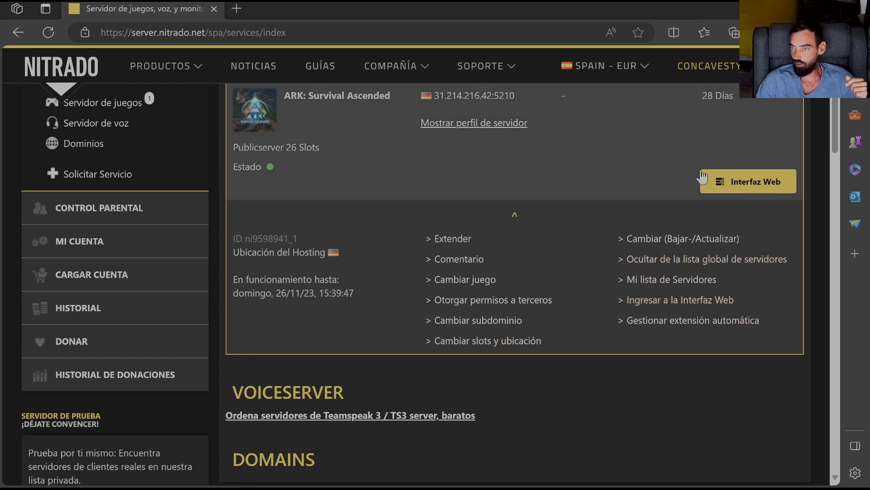
pyautogui.click(516, 213)
pyautogui.scroll(2, 558, 214)
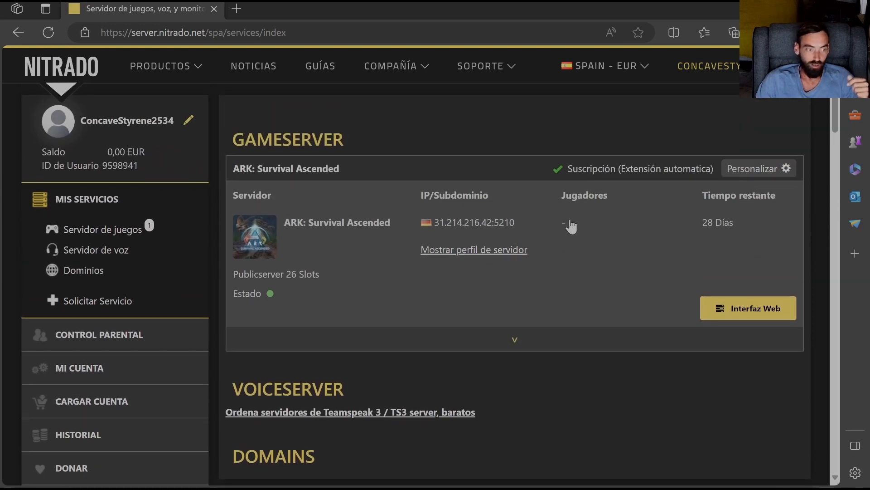
# - Open the game server's web interface and examine the control center's status, usage graphs, ports and FTP and MySQL credential sections
pyautogui.click(755, 319)
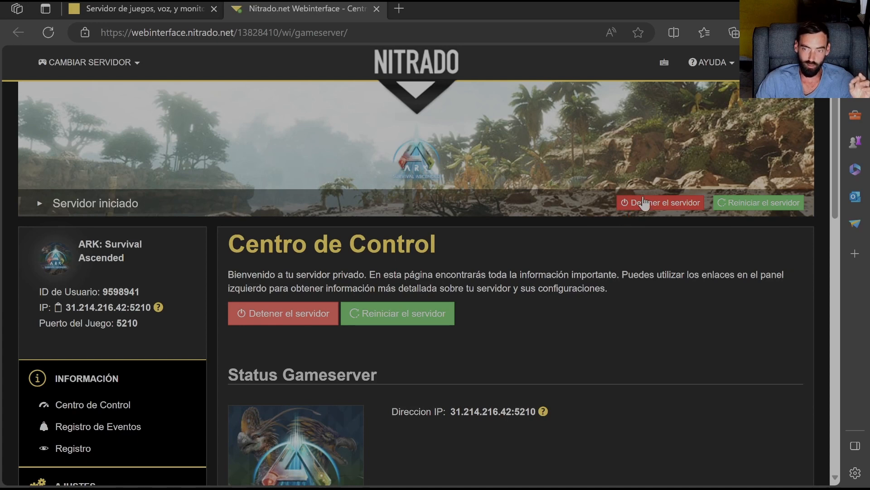
pyautogui.scroll(-7, 579, 263)
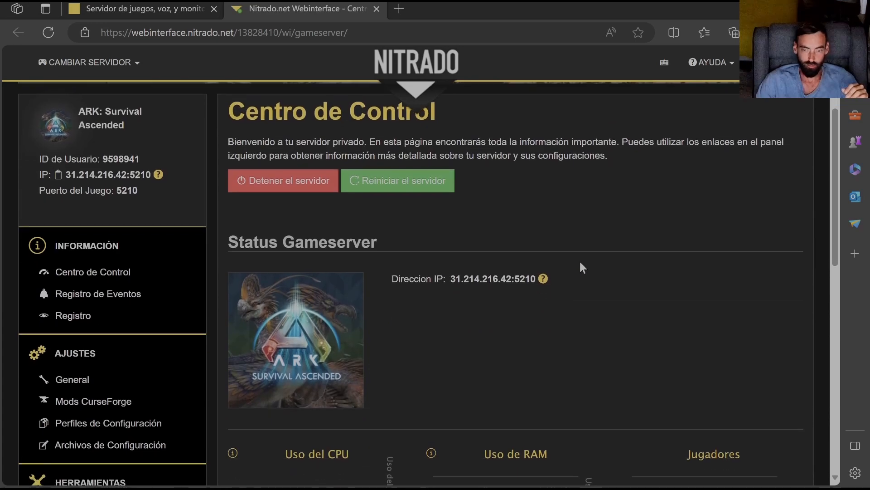
pyautogui.scroll(4, 549, 265)
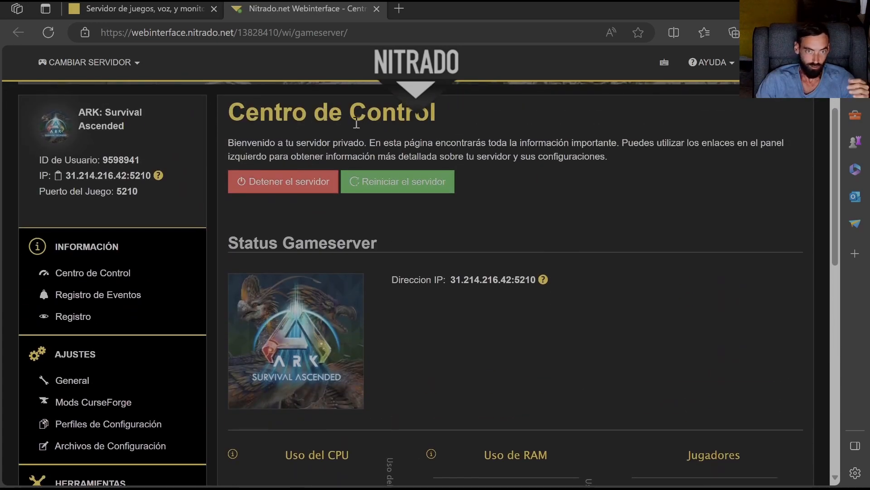
pyautogui.scroll(-3, 512, 259)
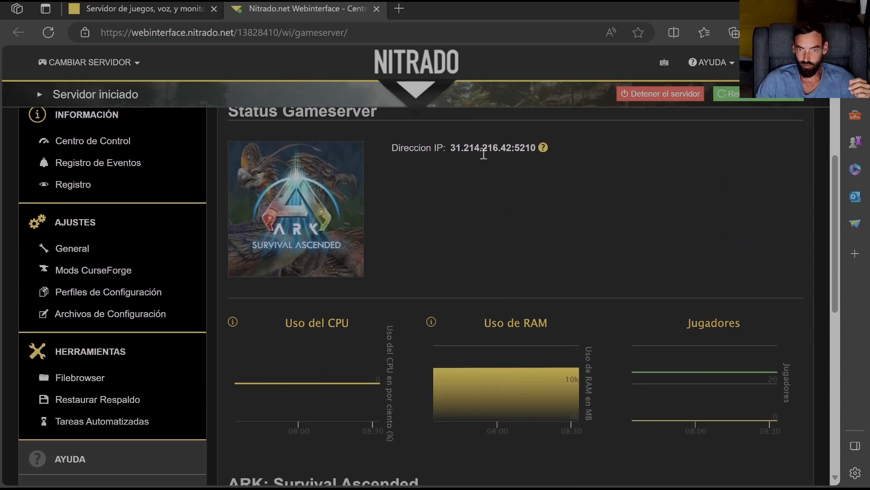
pyautogui.scroll(-2, 409, 269)
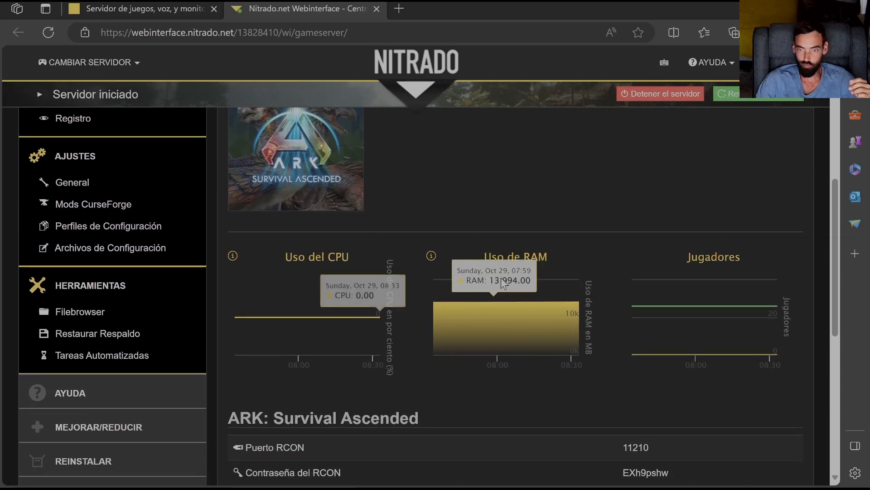
pyautogui.scroll(-5, 635, 353)
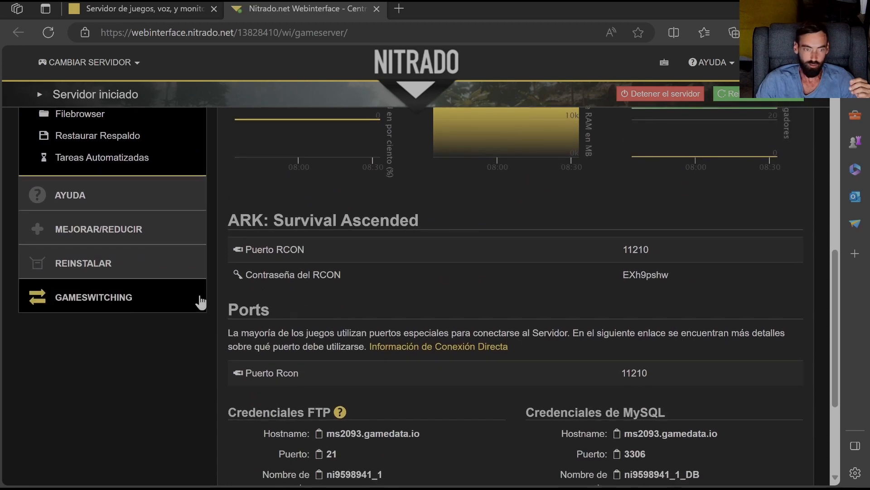
pyautogui.scroll(-4, 479, 260)
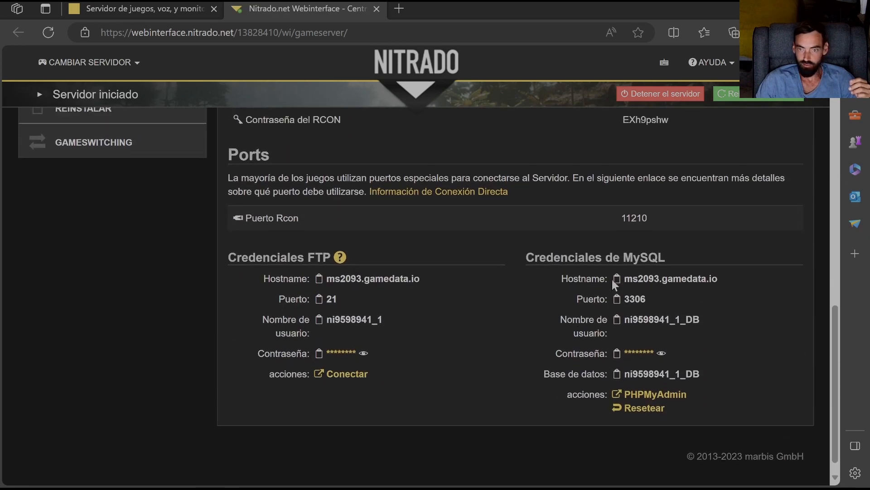
# - Open the game server's general settings page and skim through its configuration sections
pyautogui.scroll(4, 399, 385)
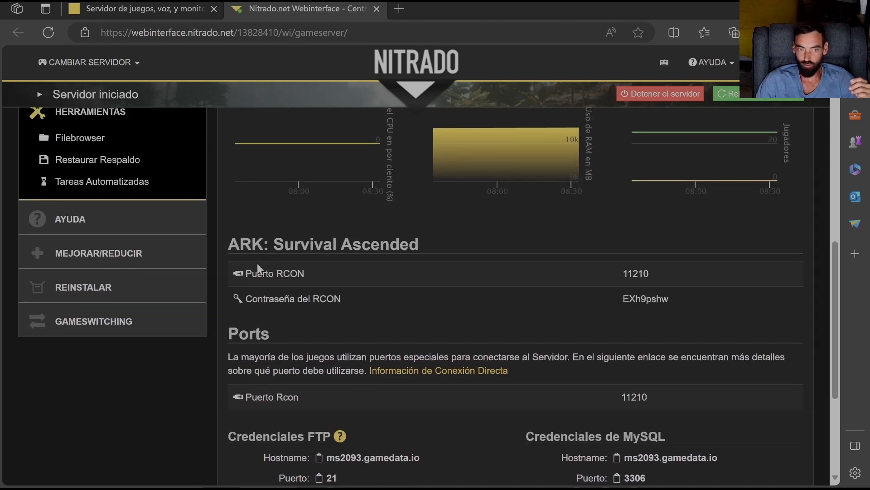
pyautogui.scroll(11, 457, 243)
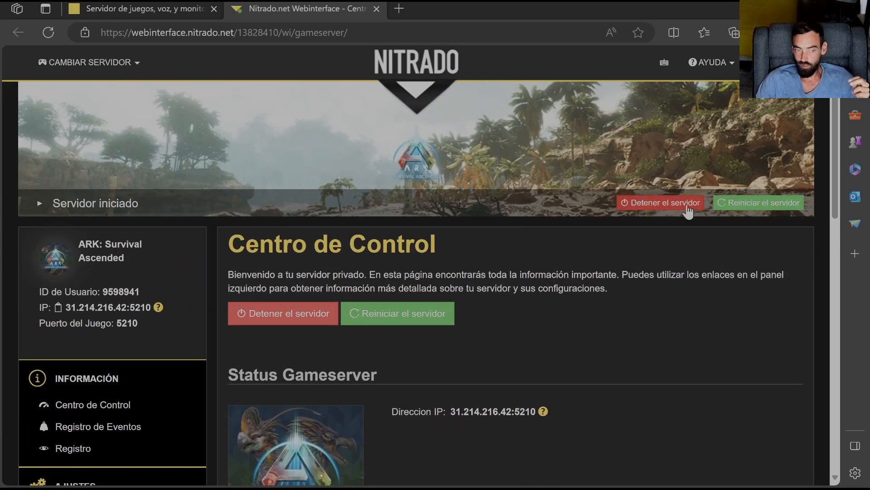
pyautogui.scroll(-3, 560, 292)
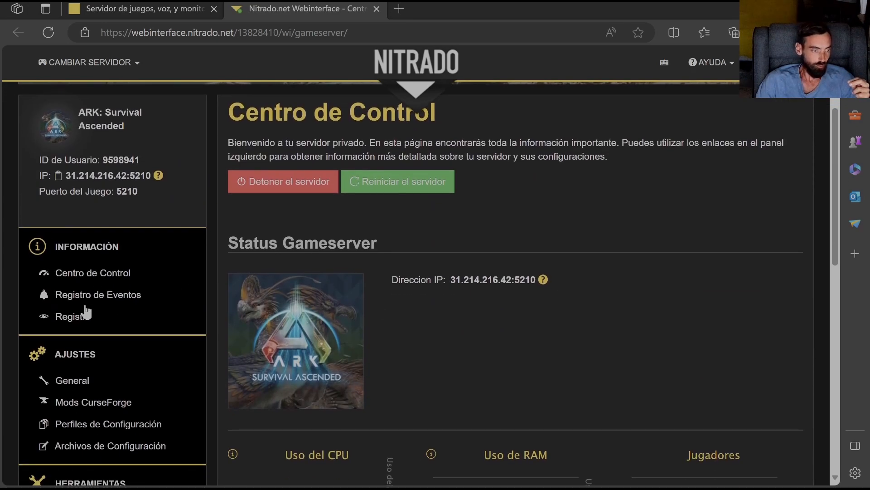
pyautogui.click(67, 382)
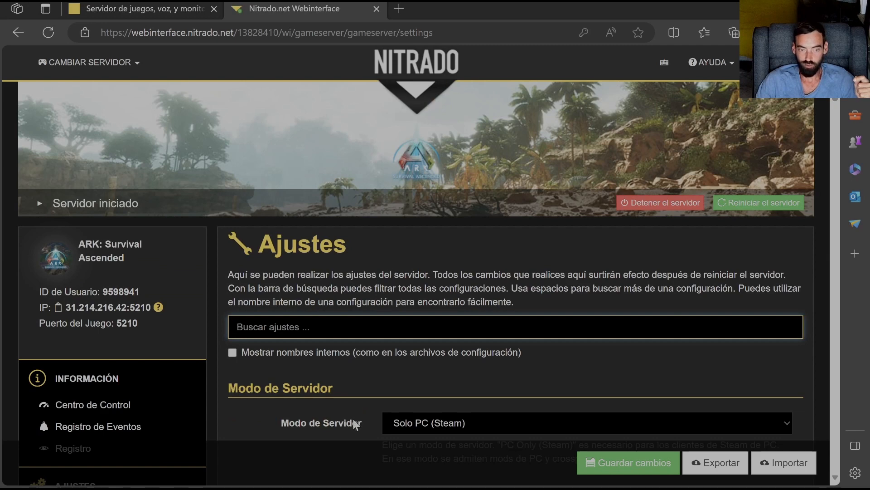
pyautogui.scroll(-3, 380, 374)
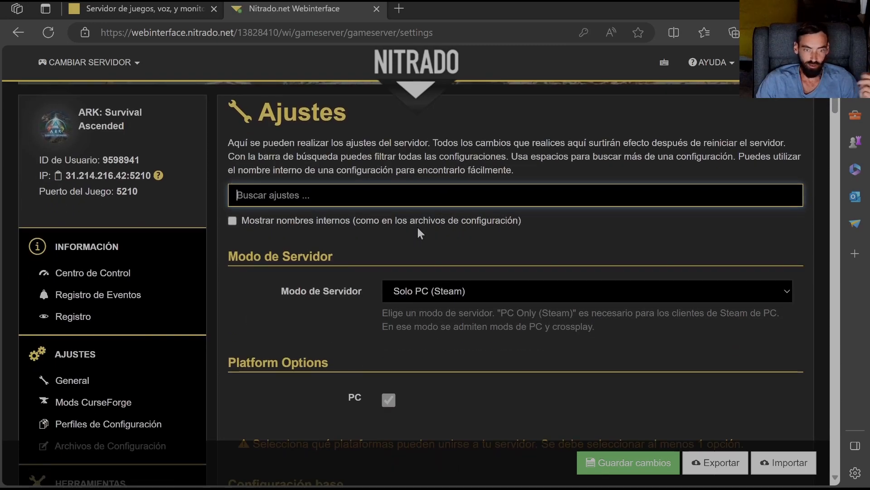
pyautogui.scroll(-10, 413, 255)
pyautogui.scroll(-15, 421, 250)
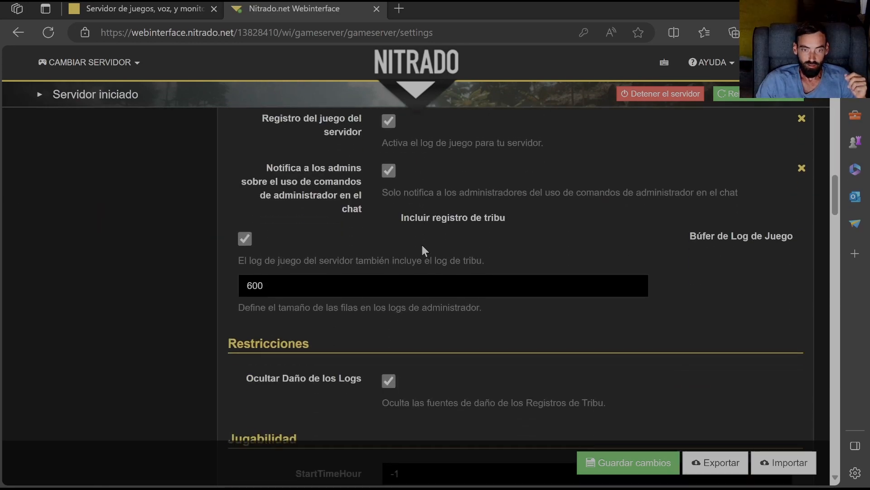
pyautogui.scroll(-8, 426, 241)
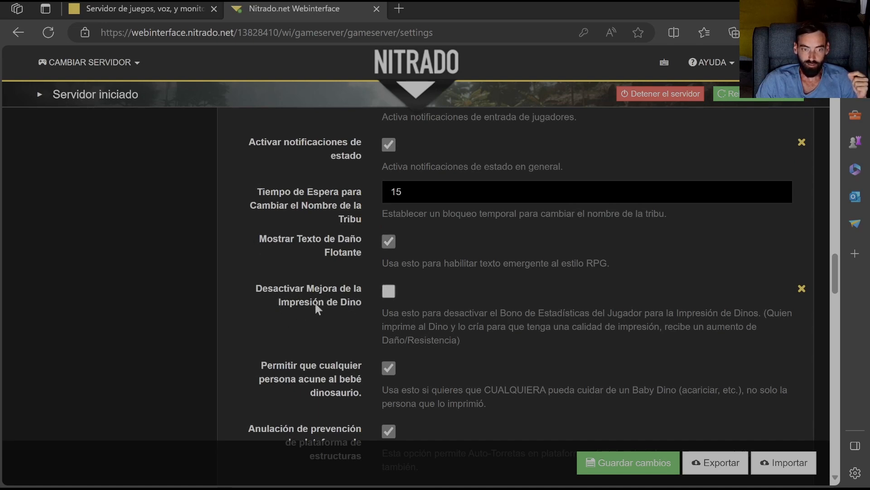
# - Filter the server settings by the word "desactivar", review the matching option, and clear the filter
pyautogui.scroll(20, 411, 310)
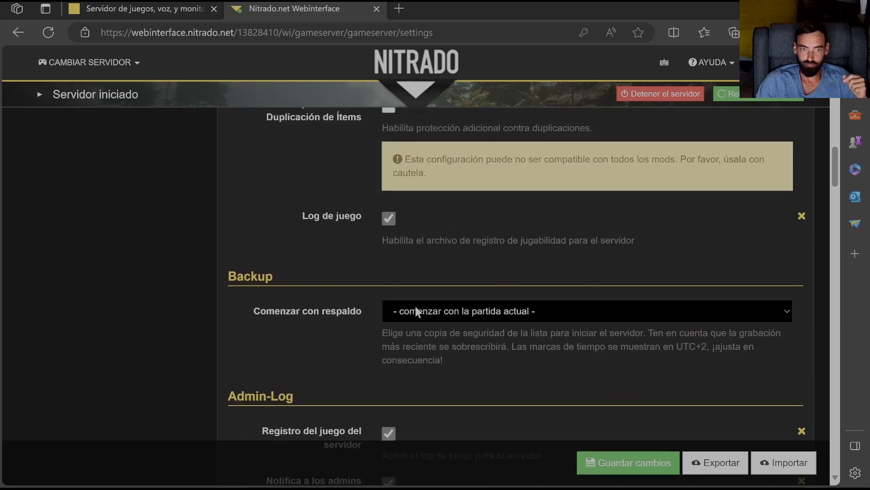
pyautogui.scroll(10, 413, 302)
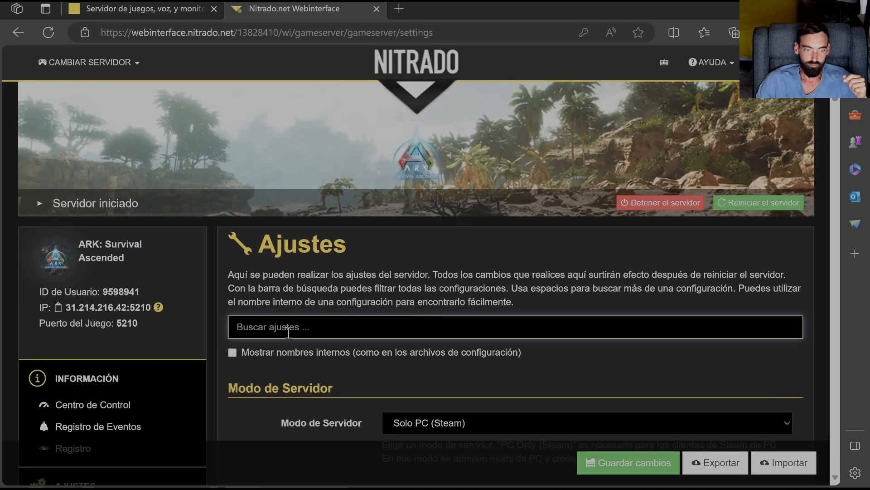
pyautogui.click(305, 320)
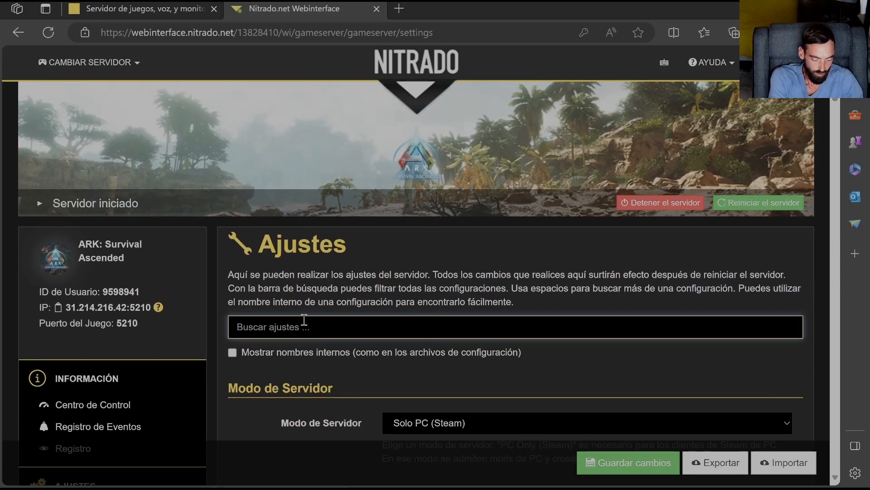
pyautogui.write('desactivar')
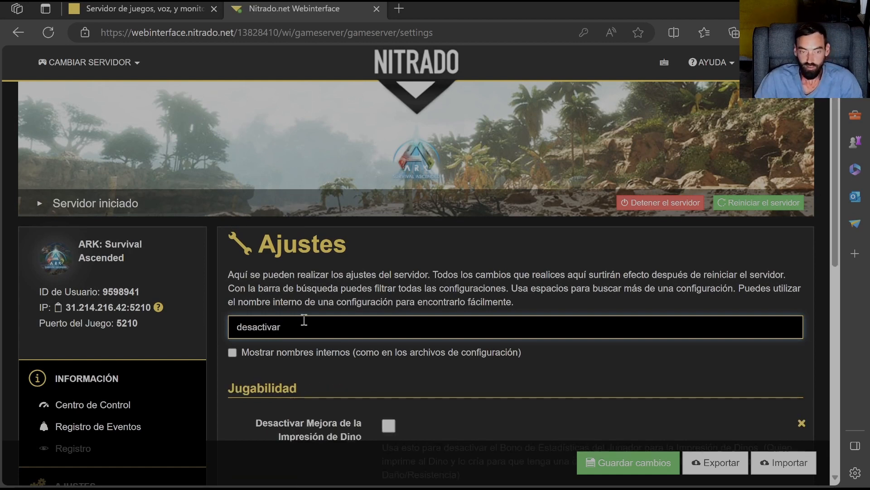
pyautogui.scroll(-3, 304, 322)
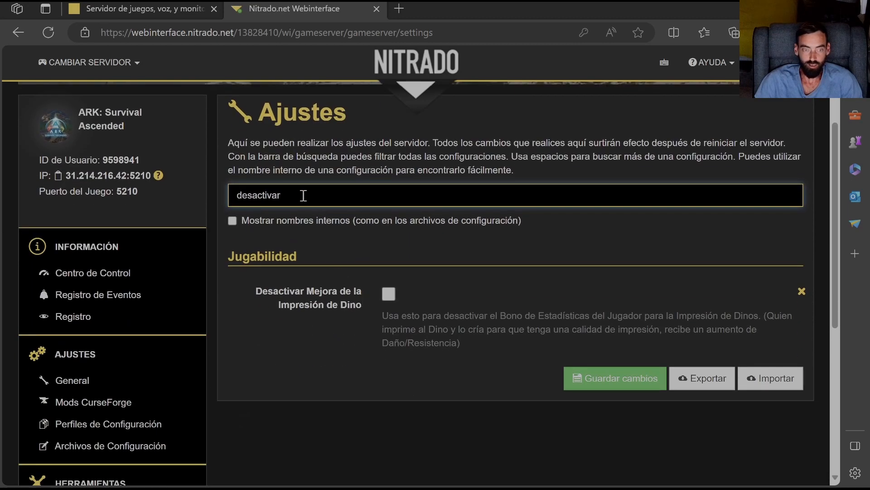
pyautogui.moveTo(286, 194); pyautogui.dragTo(179, 192)
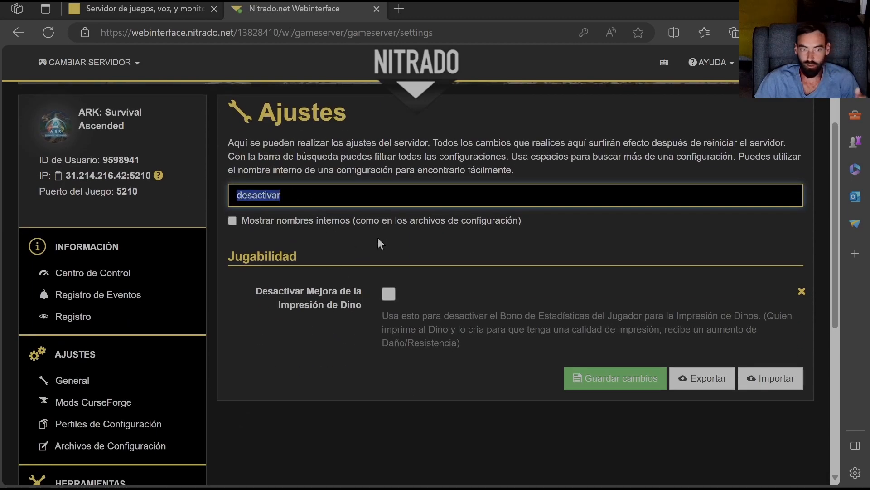
pyautogui.press('BackSpace')
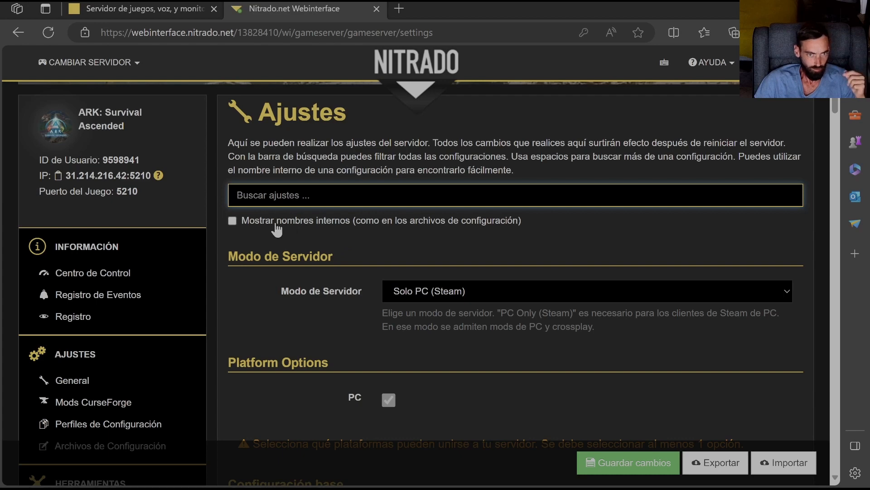
# - Examine the server mode choices, the platform options, and the base configuration with server name, passwords, daily message and map
pyautogui.scroll(-2, 284, 229)
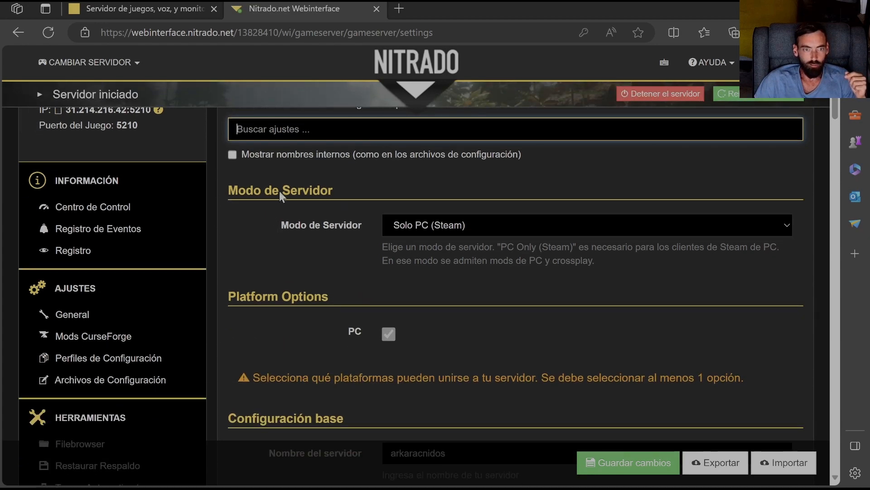
pyautogui.click(735, 225)
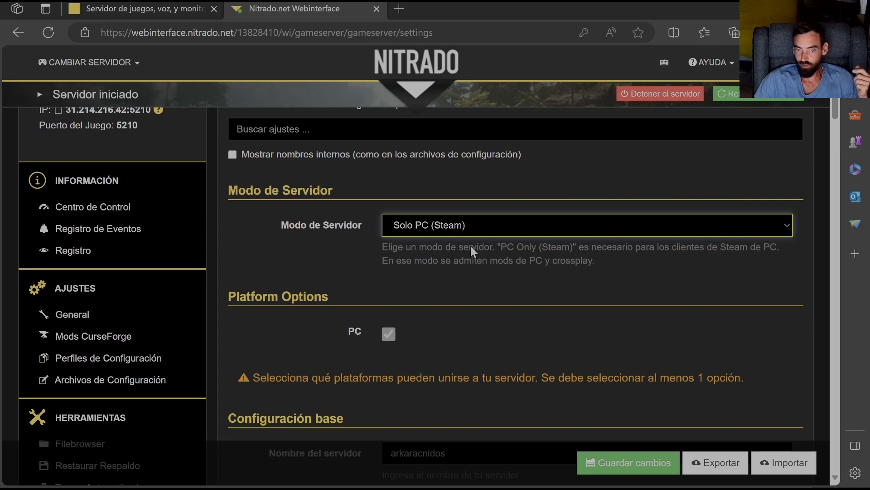
pyautogui.scroll(-2, 464, 229)
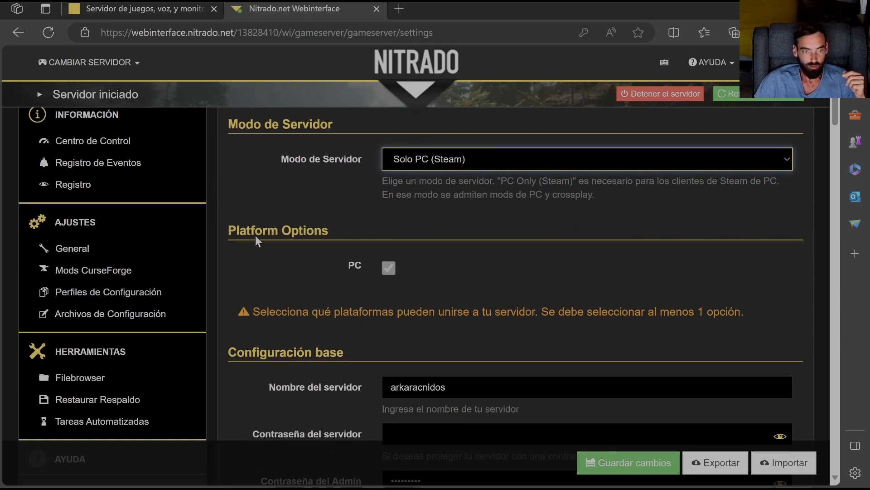
pyautogui.scroll(-2, 270, 232)
pyautogui.scroll(-4, 345, 246)
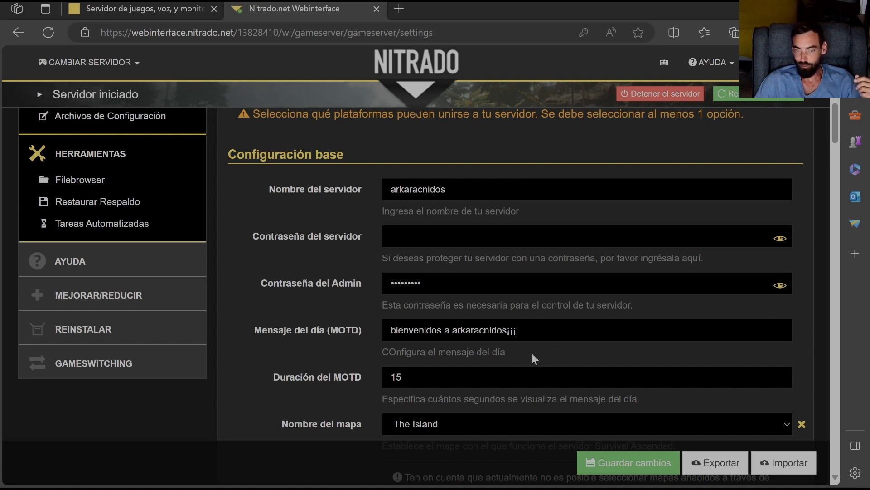
# - Set the duration of the message of the day (MOTD) to 10 seconds
pyautogui.scroll(-3, 449, 335)
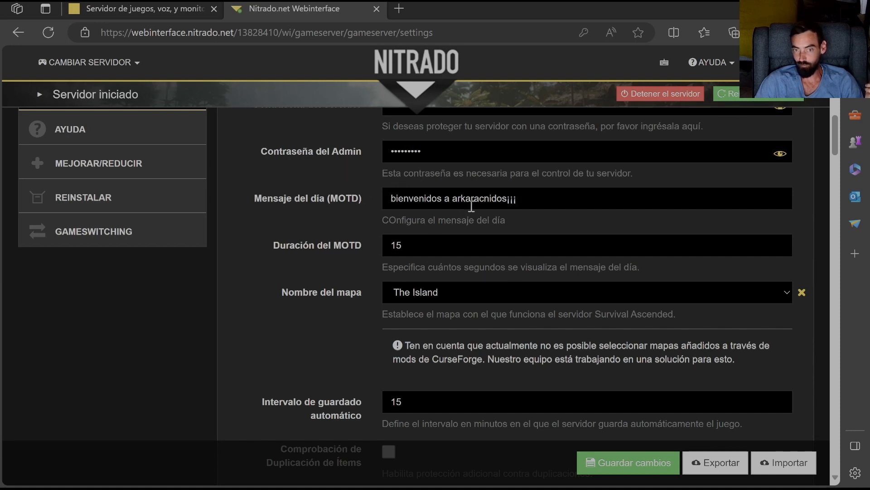
pyautogui.click(416, 246)
pyautogui.moveTo(416, 247); pyautogui.dragTo(377, 250)
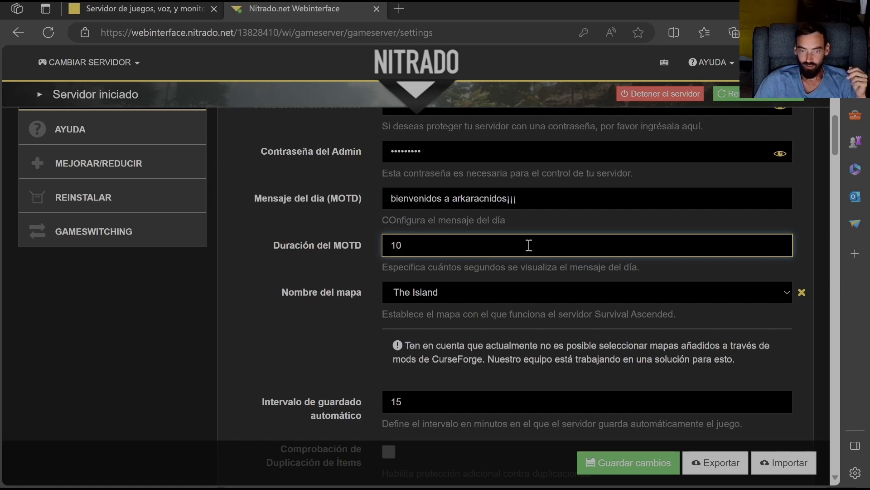
# - Set the automatic save interval in the base configuration to 10 minutes
pyautogui.scroll(-4, 529, 330)
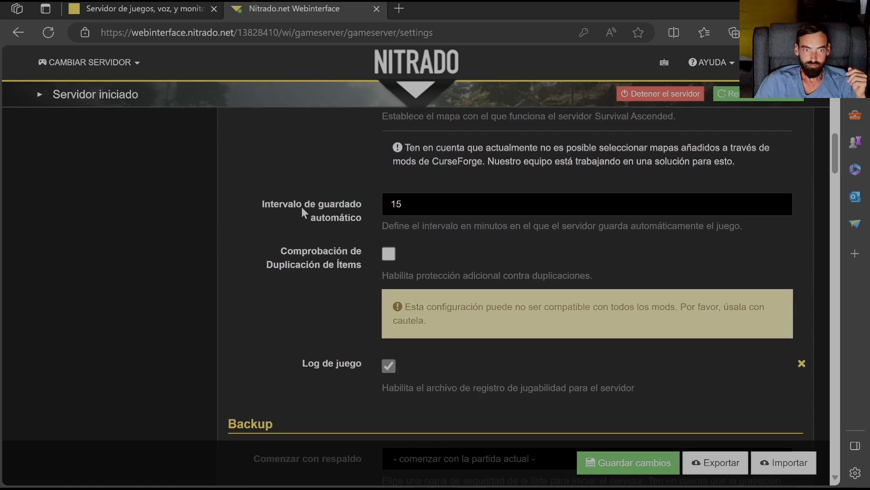
pyautogui.doubleClick(398, 204)
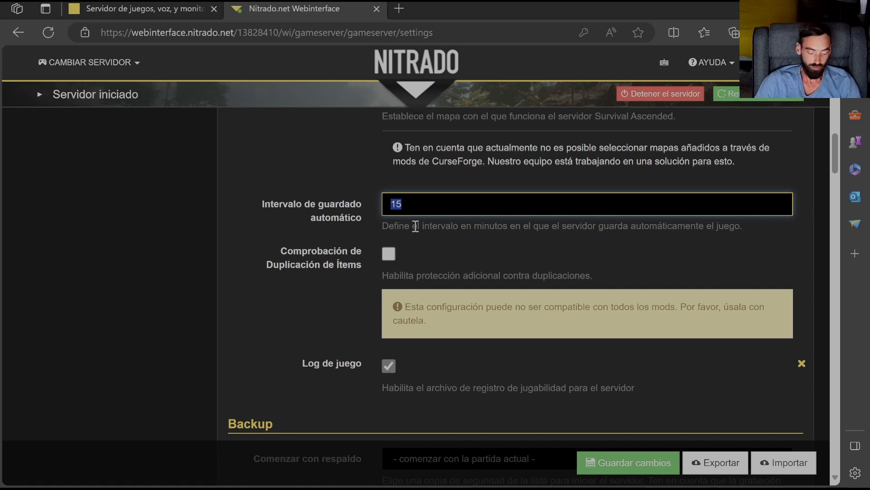
pyautogui.press('BackSpace')
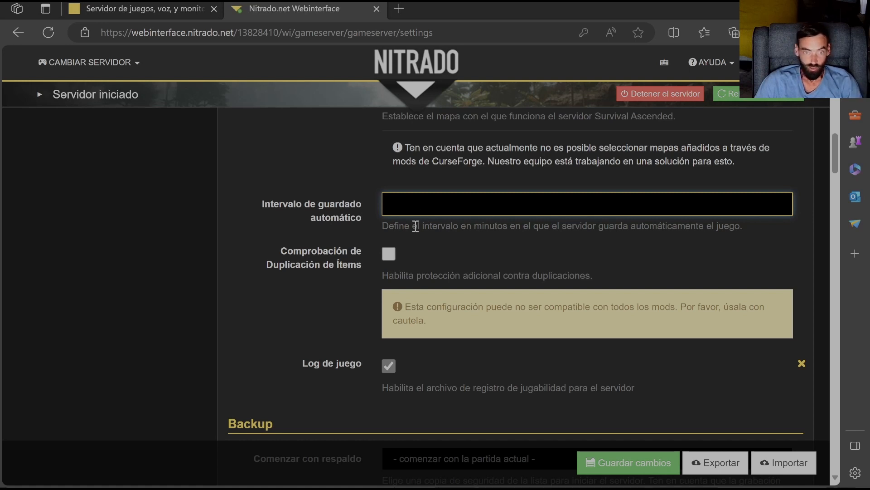
pyautogui.write('1')
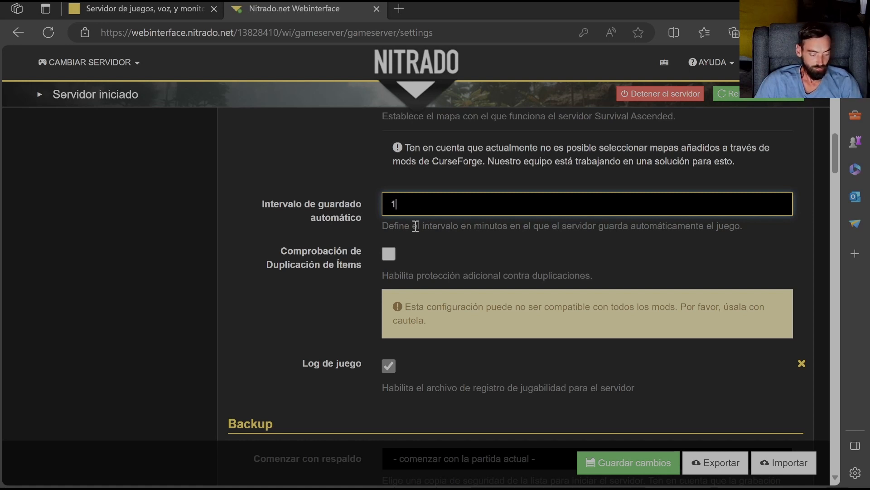
pyautogui.write('0')
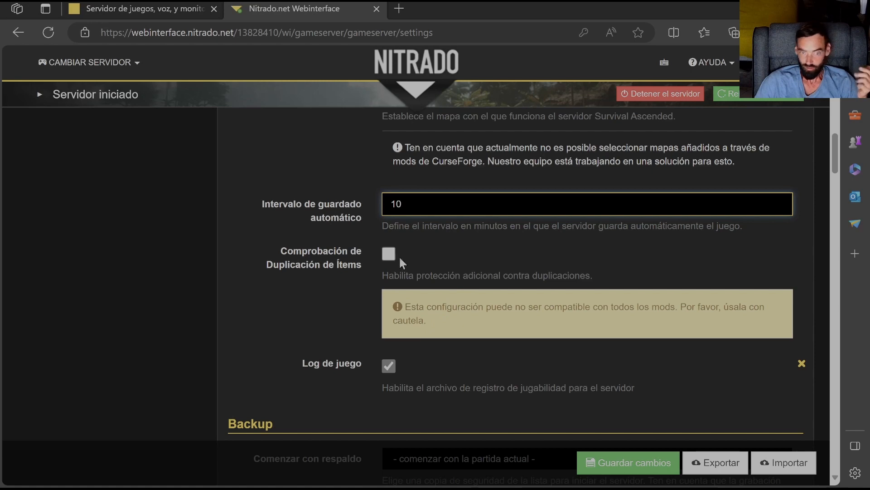
# - Check the backup choices for starting the server and keep "- comenzar con la partida actual -"
pyautogui.scroll(-4, 414, 364)
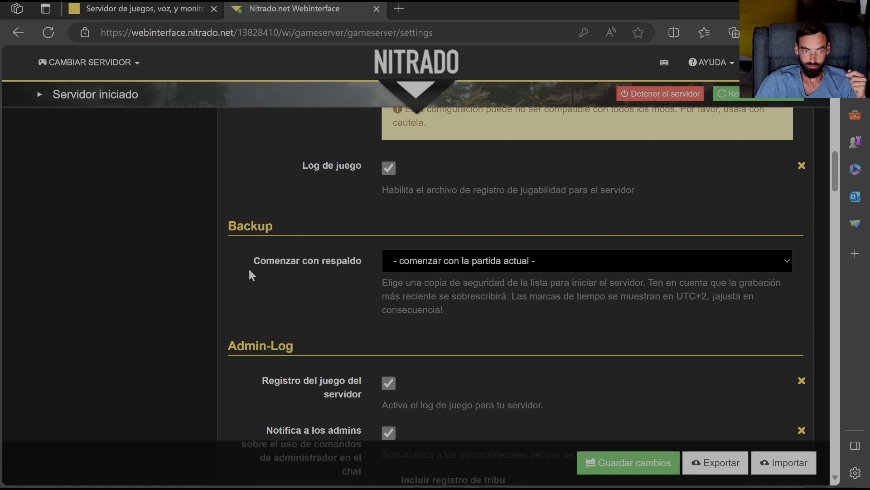
pyautogui.click(791, 260)
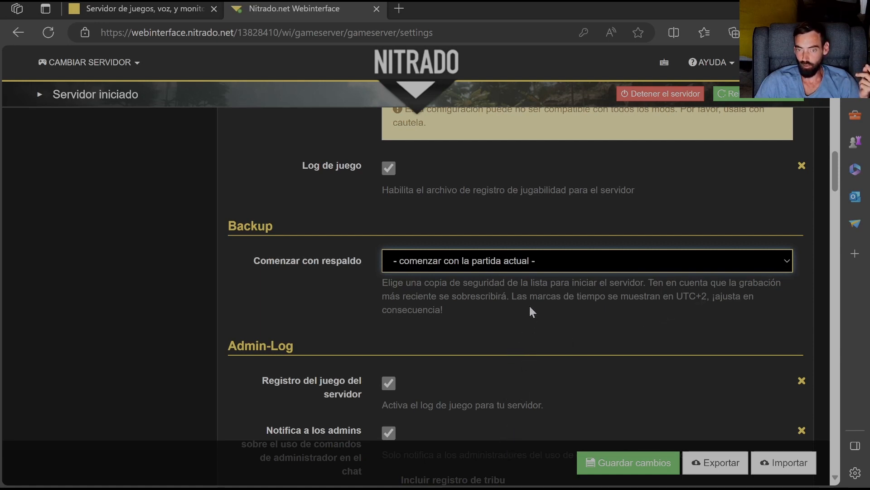
pyautogui.click(554, 273)
# - Examine the admin log, restrictions and gameplay settings, including map positions, structure pickup, maximum tamed dinos and third-person view
pyautogui.scroll(-3, 316, 319)
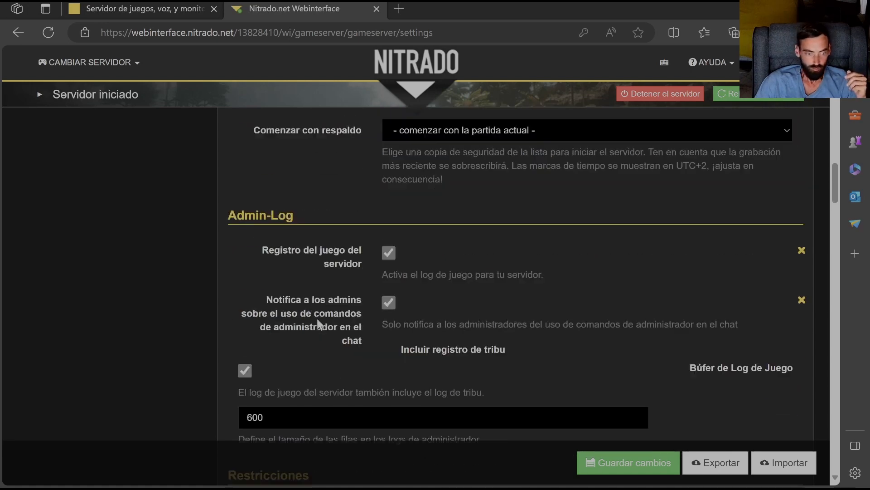
pyautogui.scroll(-2, 317, 318)
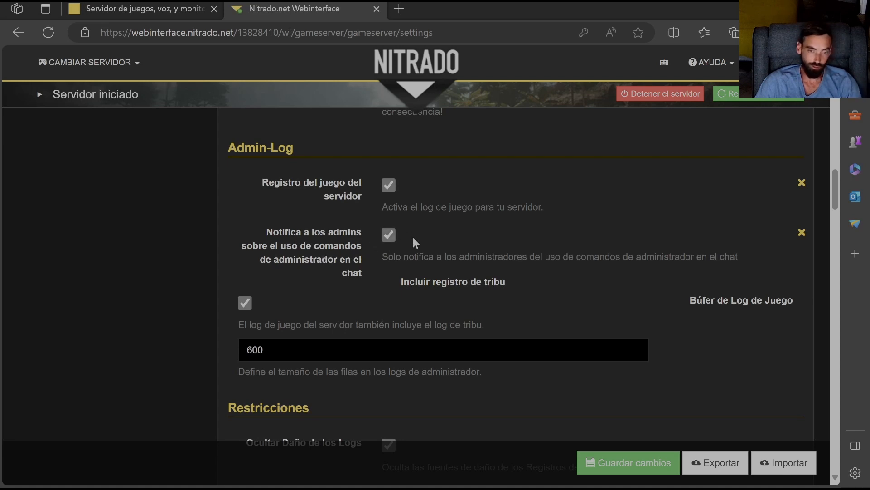
pyautogui.scroll(-3, 418, 245)
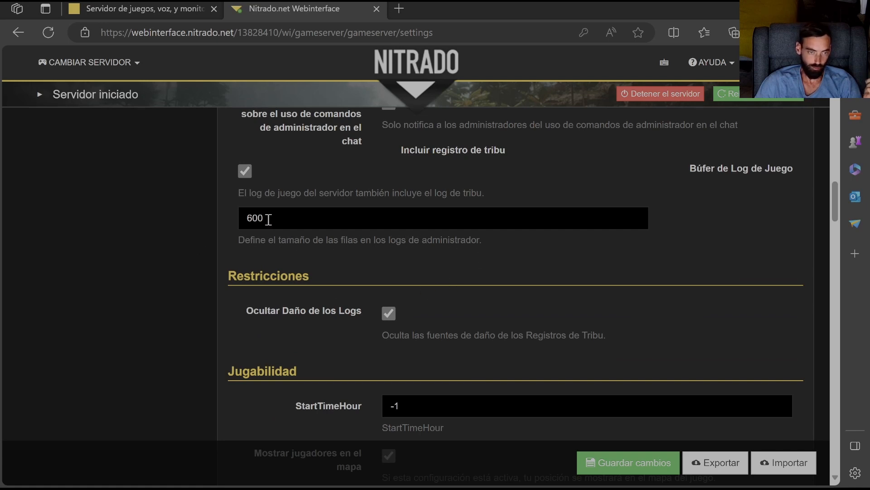
pyautogui.scroll(-4, 285, 229)
pyautogui.scroll(3, 286, 232)
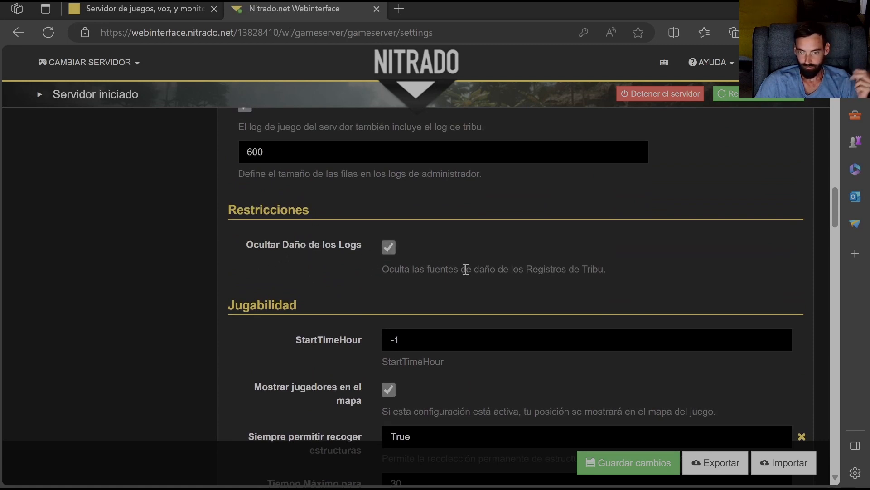
pyautogui.scroll(-4, 344, 281)
pyautogui.scroll(3, 336, 195)
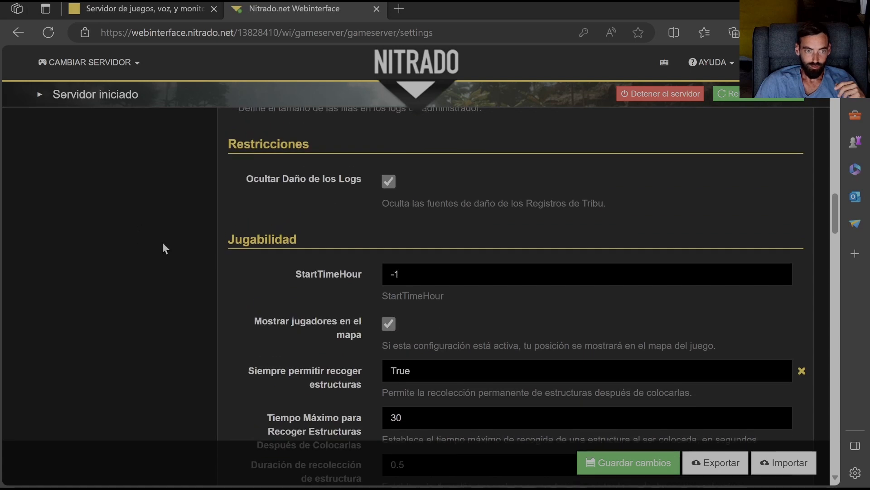
pyautogui.scroll(-3, 354, 317)
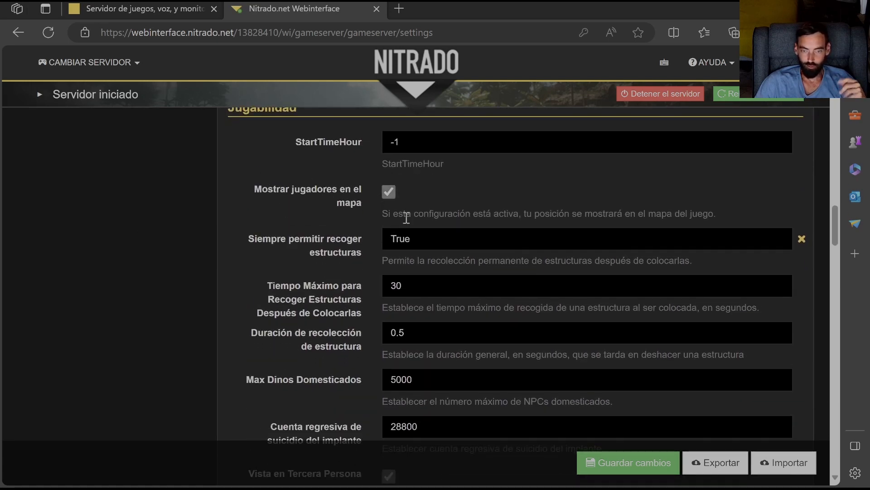
pyautogui.scroll(-2, 402, 218)
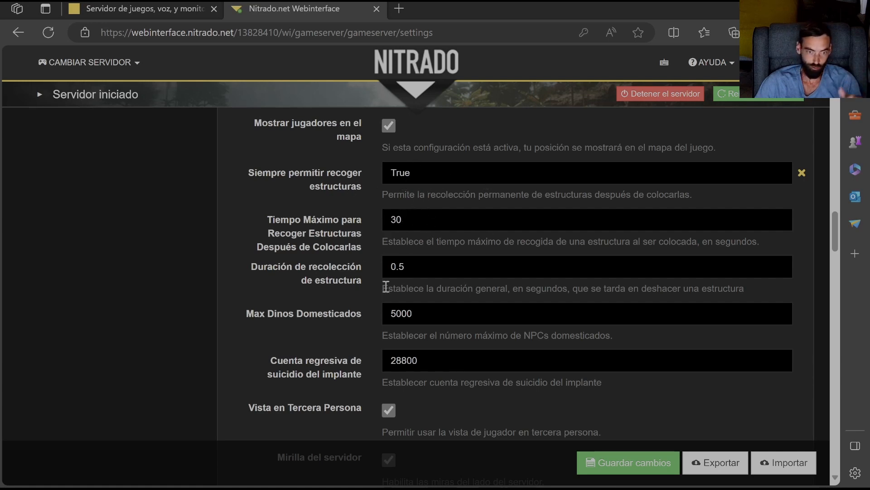
pyautogui.scroll(-2, 386, 296)
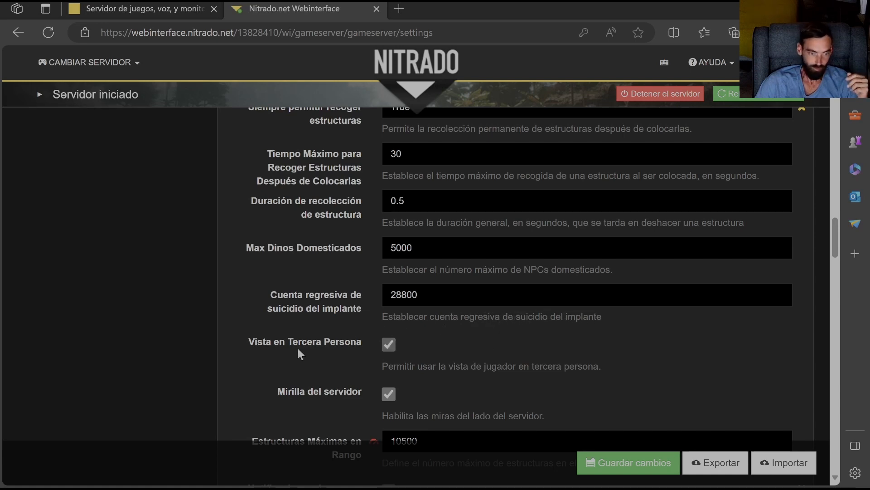
# - Examine the gameplay settings from server crosshair and maximum structures in range through notifications, dino imprinting, diseases, tribe alliances and hit indicators
pyautogui.scroll(-2, 297, 347)
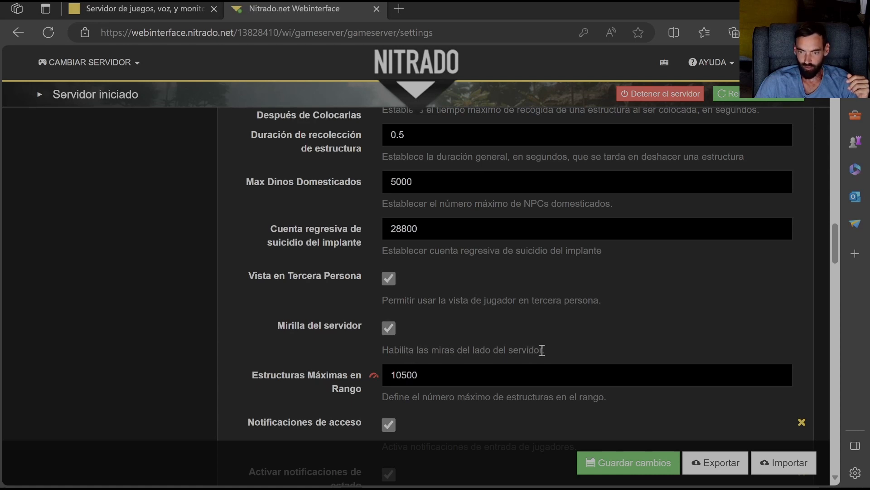
pyautogui.scroll(-3, 528, 352)
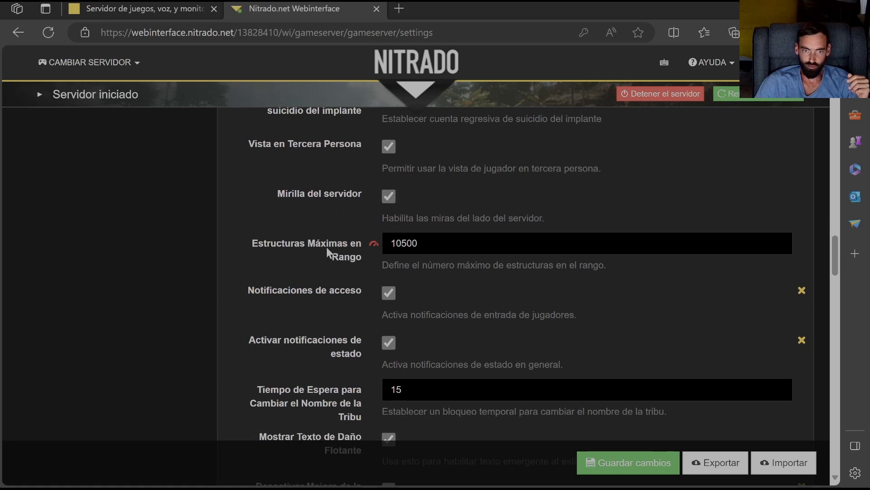
pyautogui.scroll(-2, 401, 222)
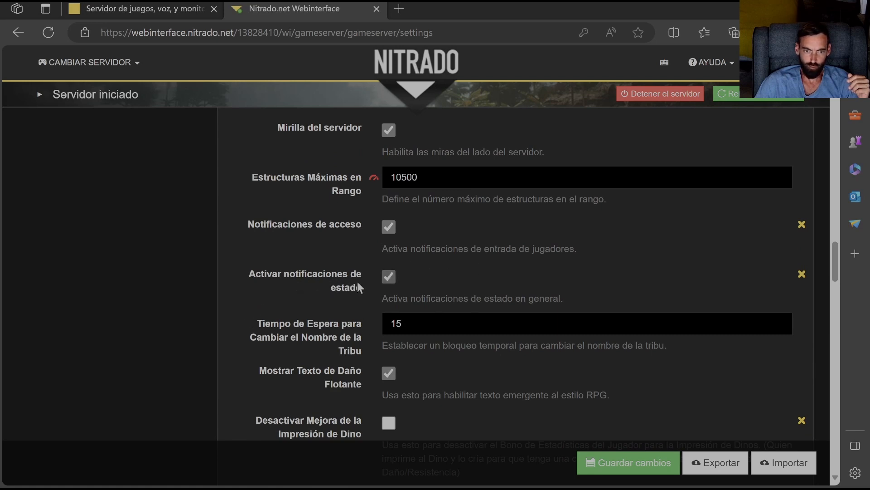
pyautogui.scroll(-4, 305, 187)
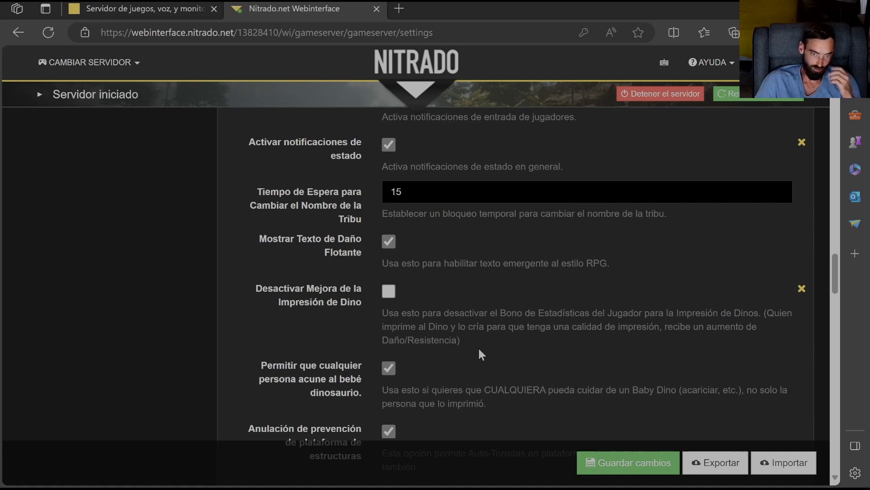
pyautogui.scroll(-2, 287, 330)
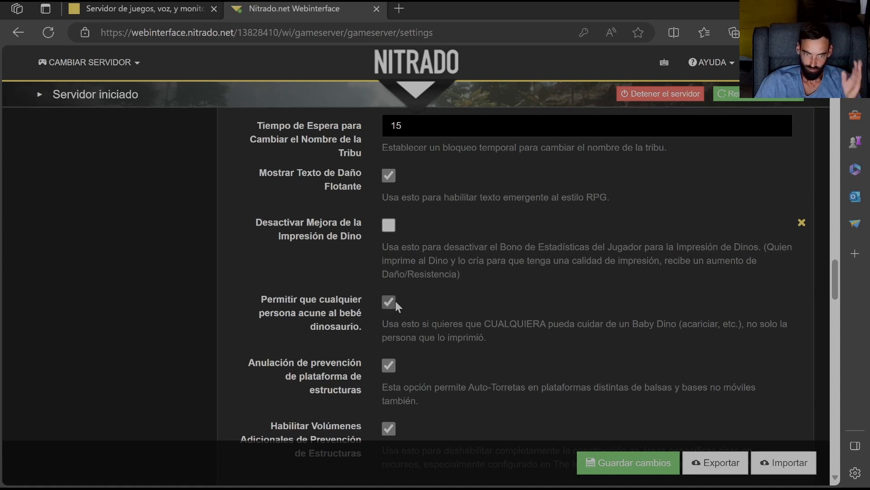
pyautogui.scroll(-3, 387, 306)
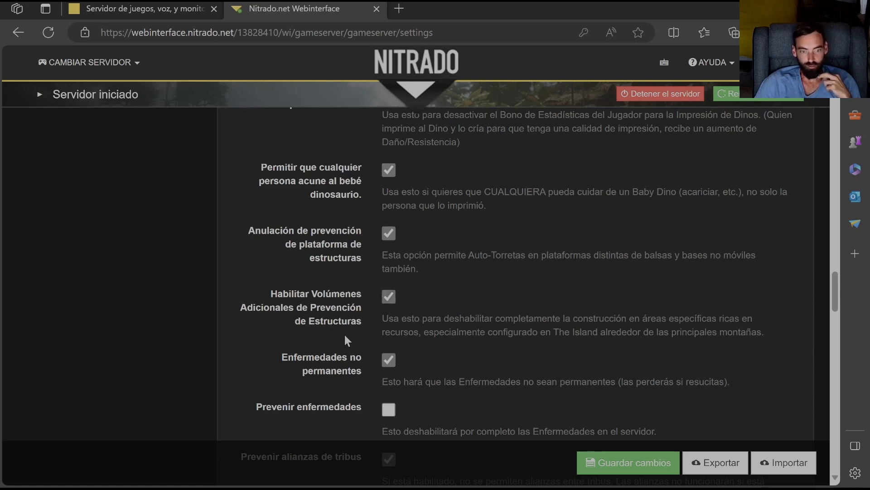
pyautogui.scroll(-3, 369, 325)
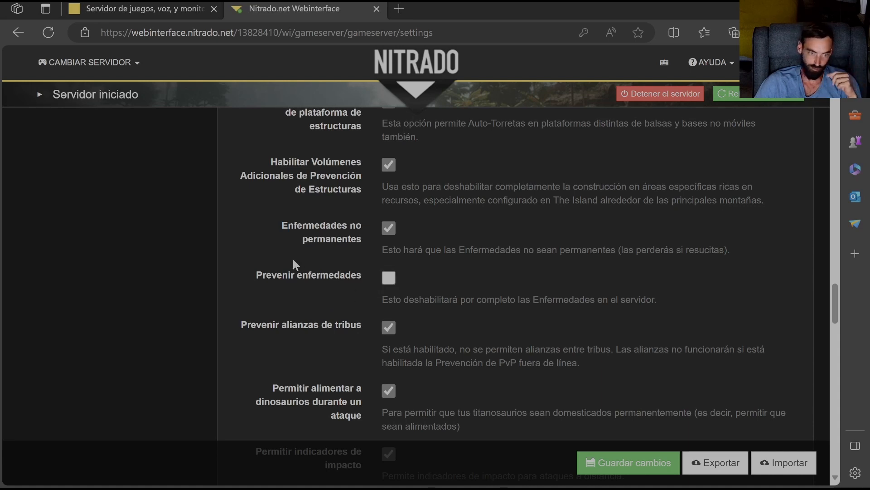
pyautogui.scroll(-3, 291, 261)
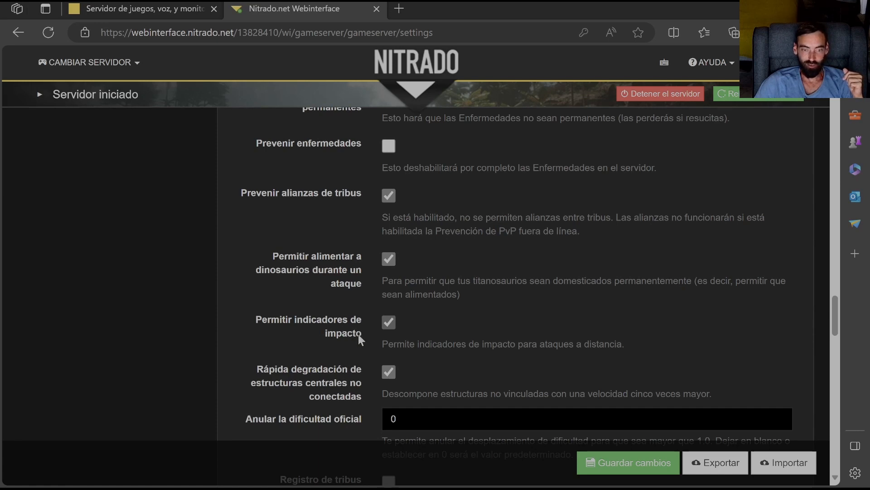
pyautogui.scroll(-3, 417, 333)
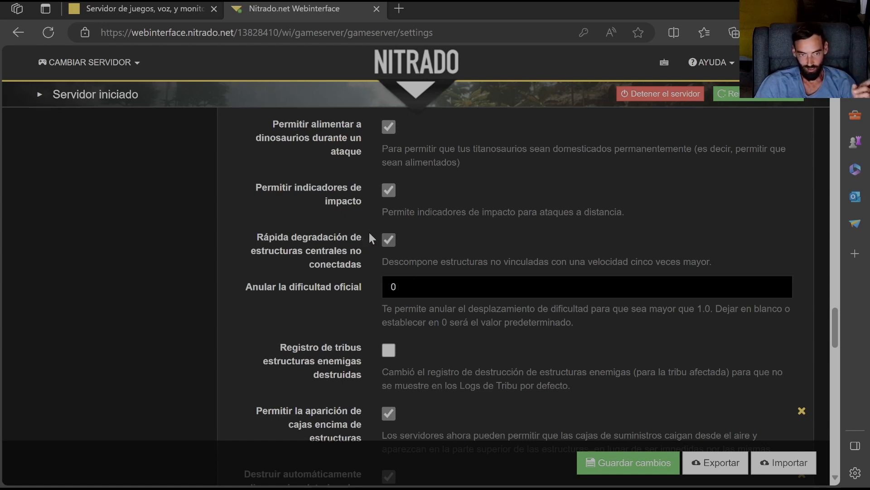
# - Review the general settings again from the base configuration and backup sections down to the official difficulty override and destroyed enemy structures log
pyautogui.scroll(10, 222, 234)
pyautogui.scroll(15, 238, 244)
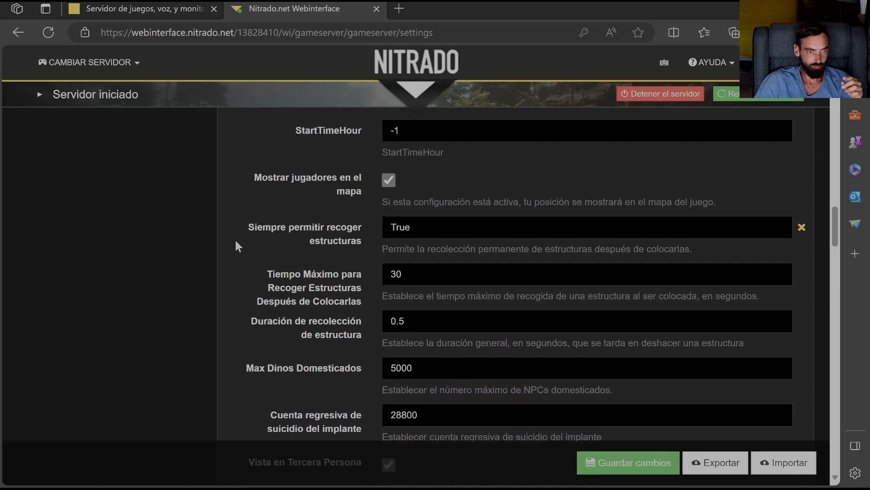
pyautogui.scroll(6, 235, 245)
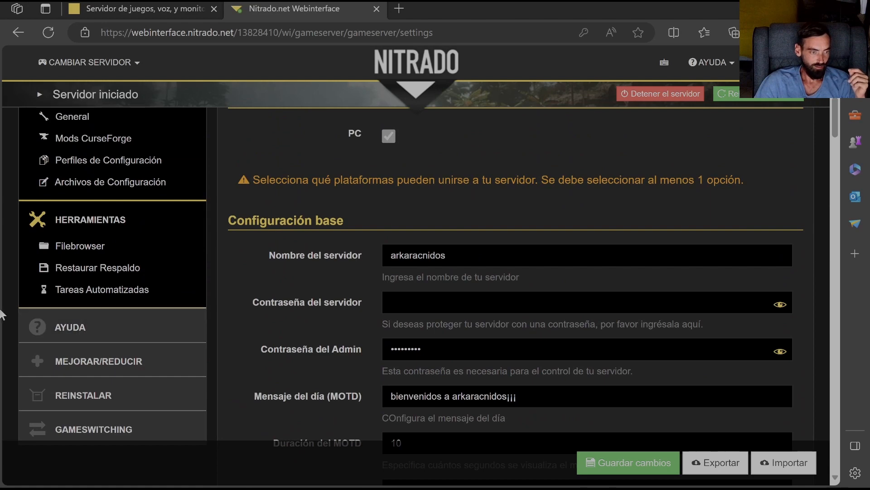
pyautogui.scroll(-1, 281, 361)
pyautogui.scroll(-20, 280, 359)
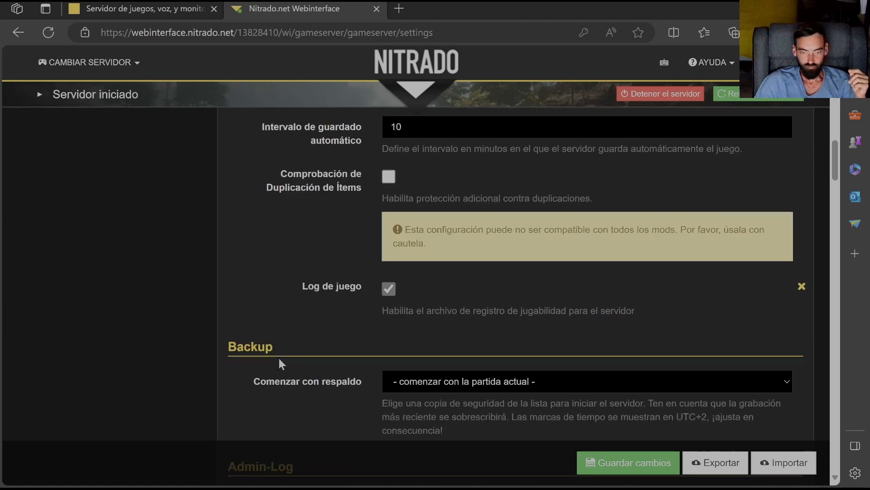
pyautogui.scroll(-6, 276, 357)
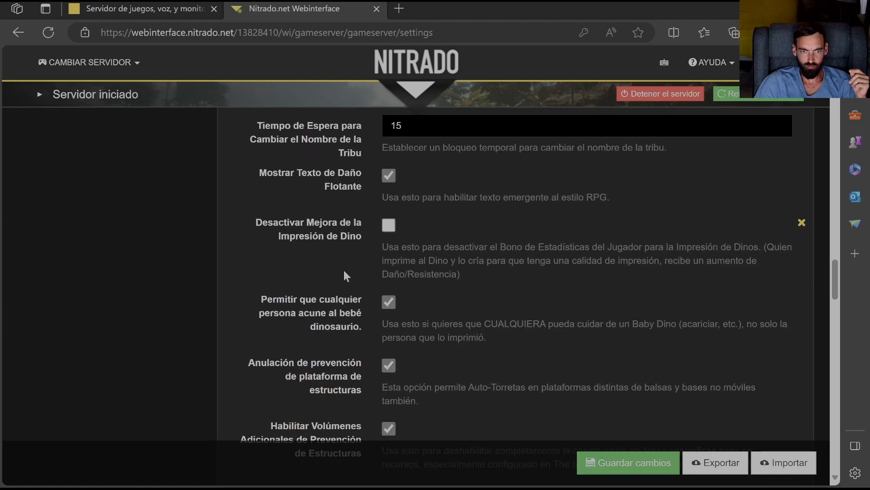
pyautogui.scroll(-10, 344, 304)
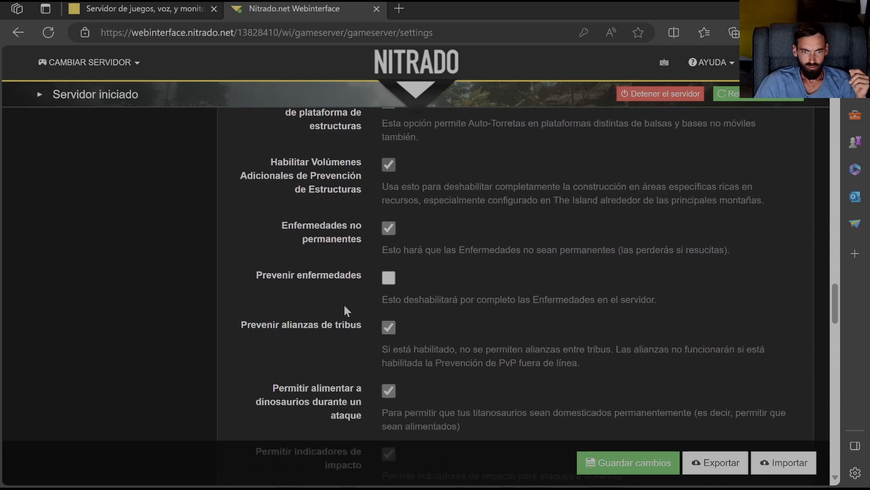
pyautogui.scroll(-3, 320, 308)
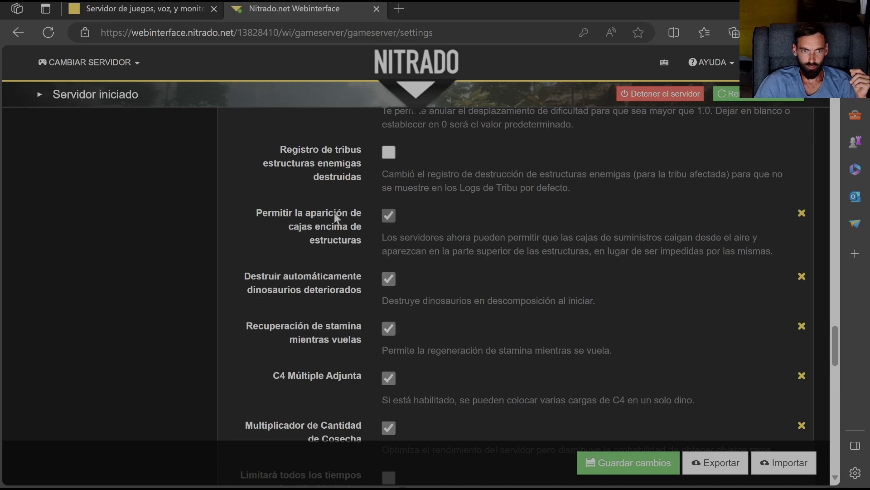
pyautogui.scroll(2, 344, 215)
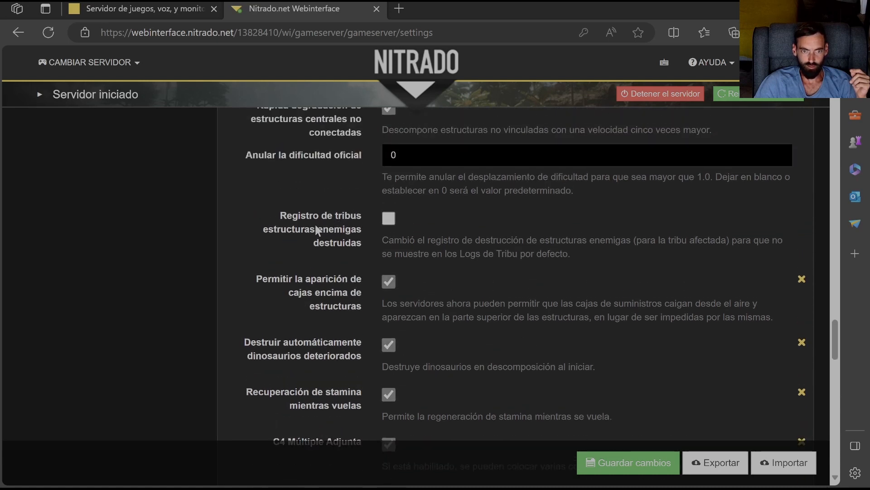
pyautogui.scroll(4, 336, 230)
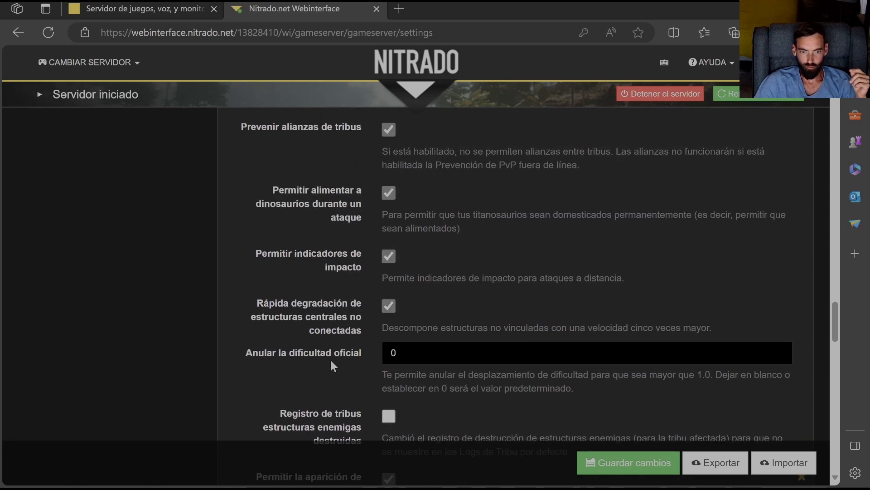
pyautogui.scroll(-2, 336, 360)
pyautogui.scroll(-1, 336, 358)
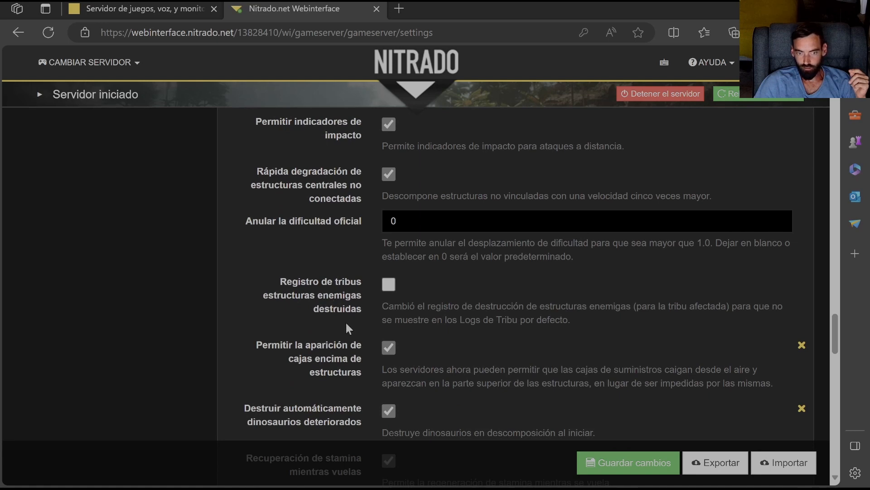
# - Examine the settings for supply crates on structures, decayed dinos, flying stamina, multiple C4, harvest amount, ItemStatsClamp, core structure destruction and idle player kicks
pyautogui.scroll(-2, 374, 325)
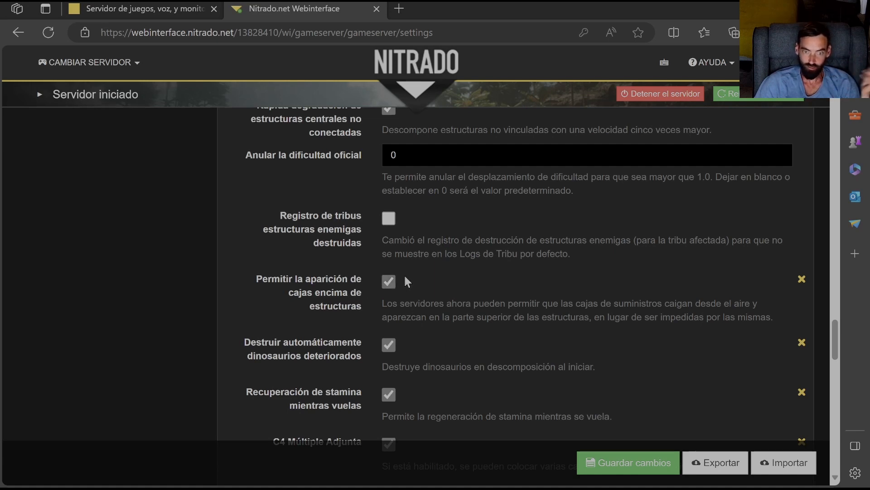
pyautogui.scroll(-1, 341, 350)
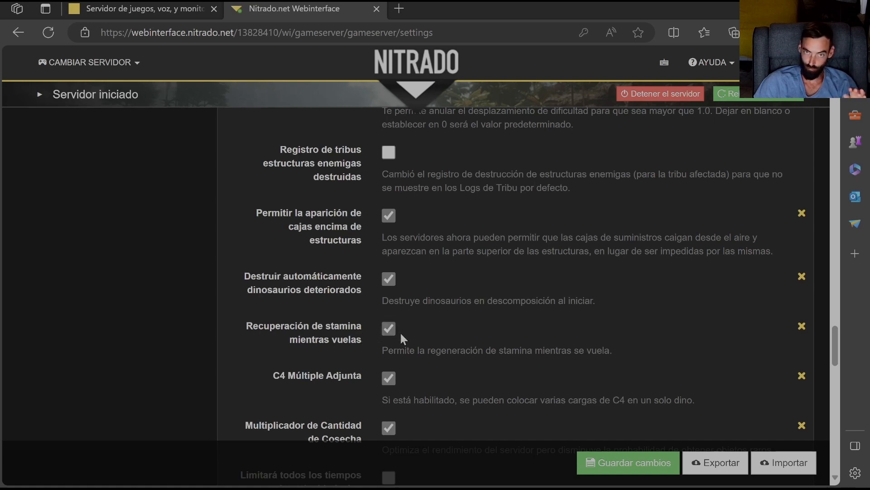
pyautogui.scroll(-1, 370, 331)
pyautogui.scroll(-3, 370, 335)
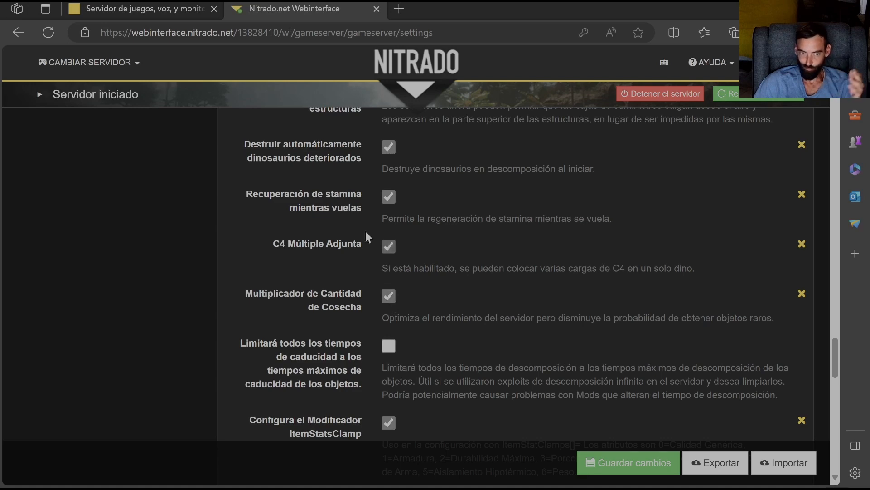
pyautogui.scroll(3, 329, 227)
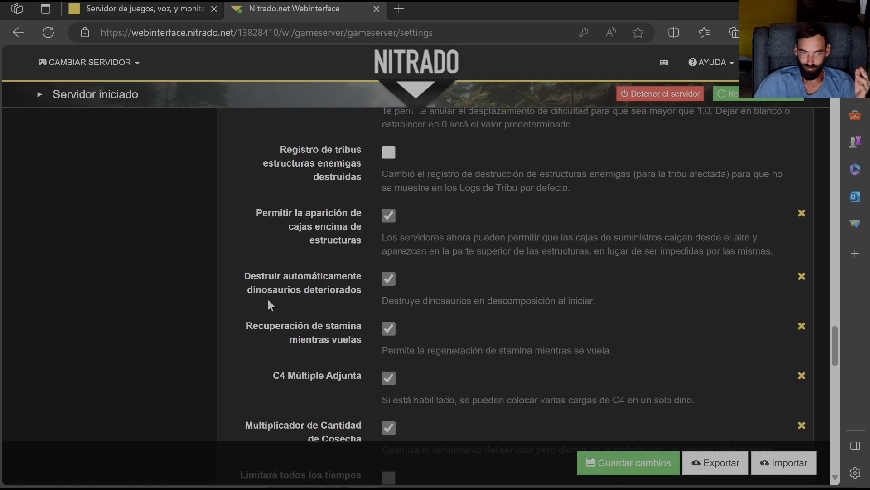
pyautogui.scroll(-4, 375, 293)
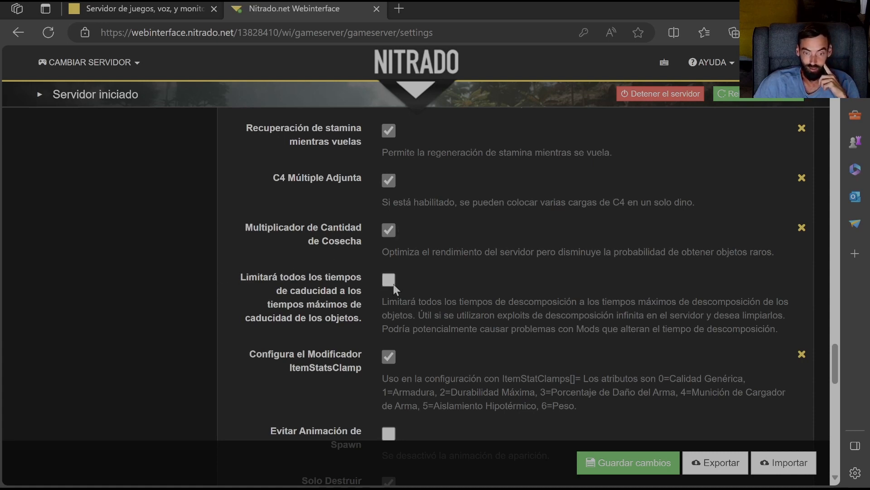
pyautogui.scroll(-1, 394, 285)
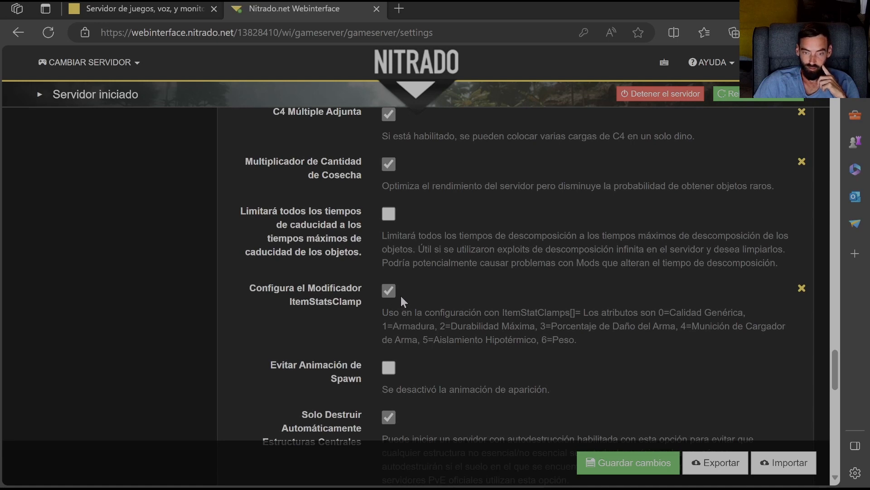
pyautogui.scroll(-2, 398, 288)
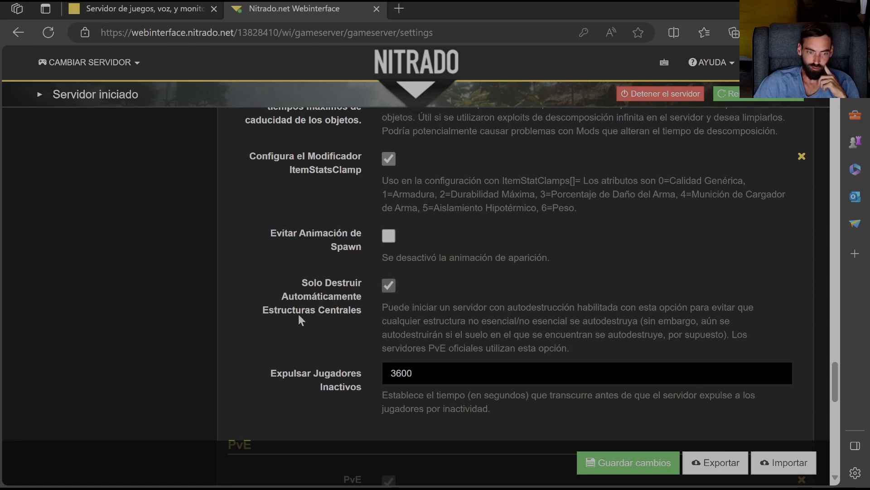
pyautogui.scroll(-2, 417, 322)
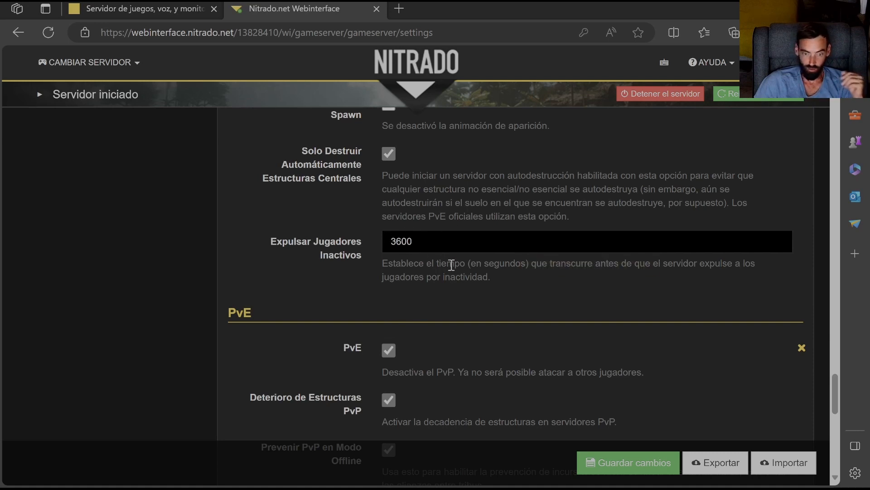
# - Examine the PvE section's decay and offline PvP prevention options, plus the multipliers for structures, raid food, dino decay, platform saddles and stack size
pyautogui.scroll(-4, 451, 265)
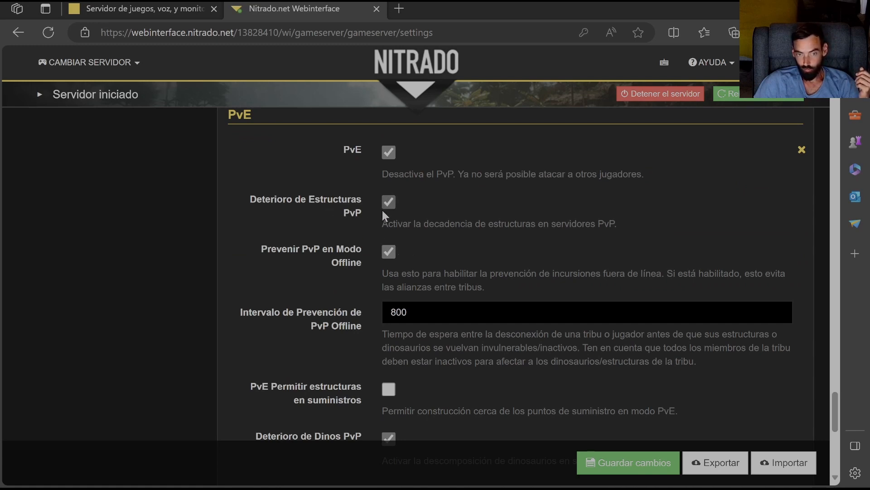
pyautogui.scroll(-1, 431, 217)
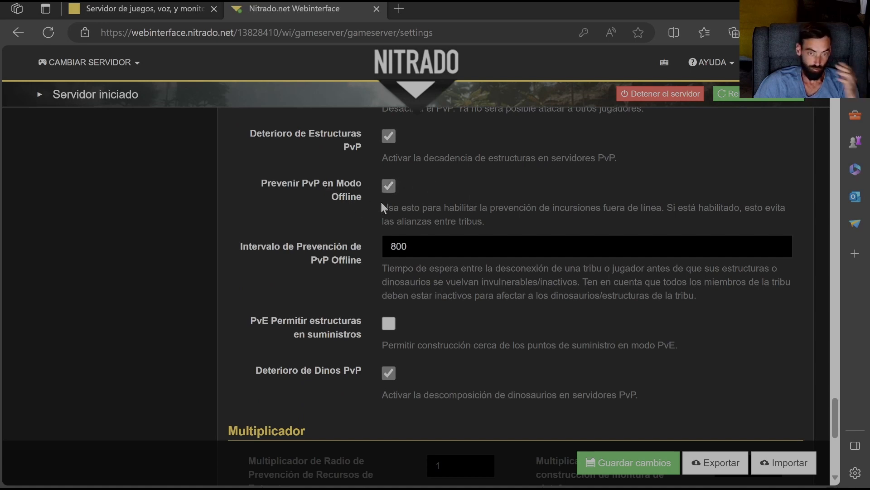
pyautogui.scroll(3, 401, 143)
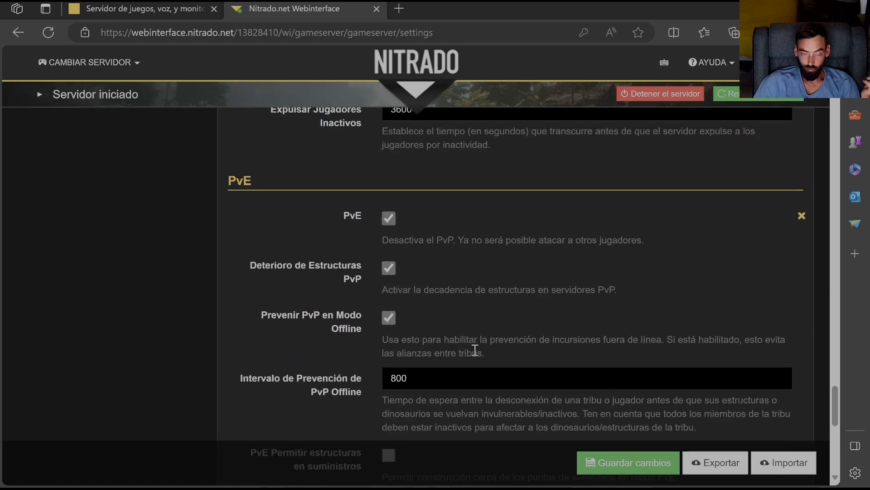
pyautogui.scroll(-3, 454, 336)
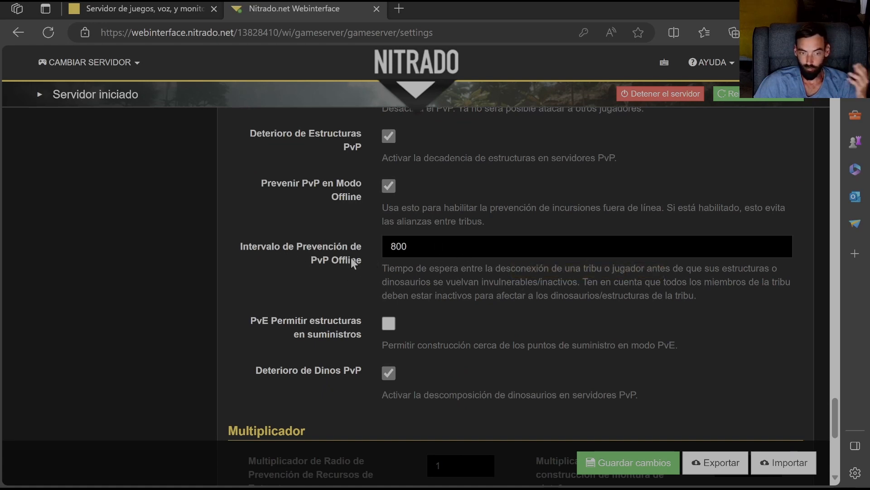
pyautogui.scroll(-3, 300, 204)
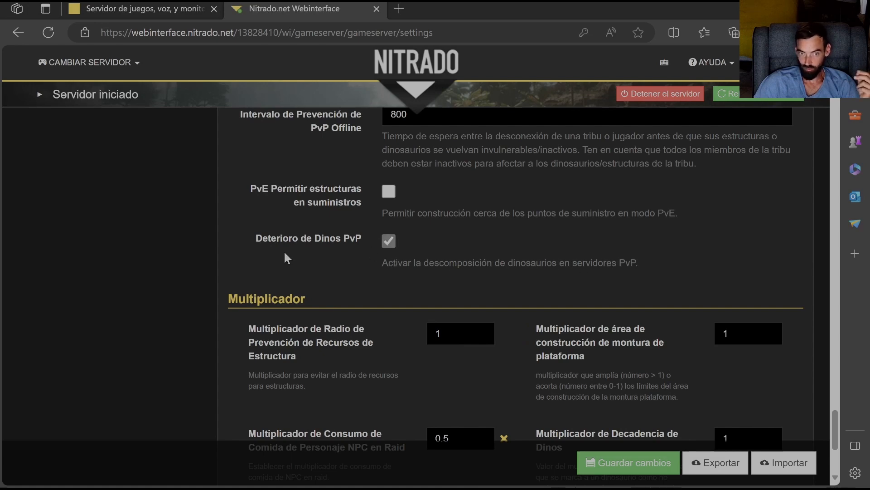
pyautogui.scroll(-3, 285, 323)
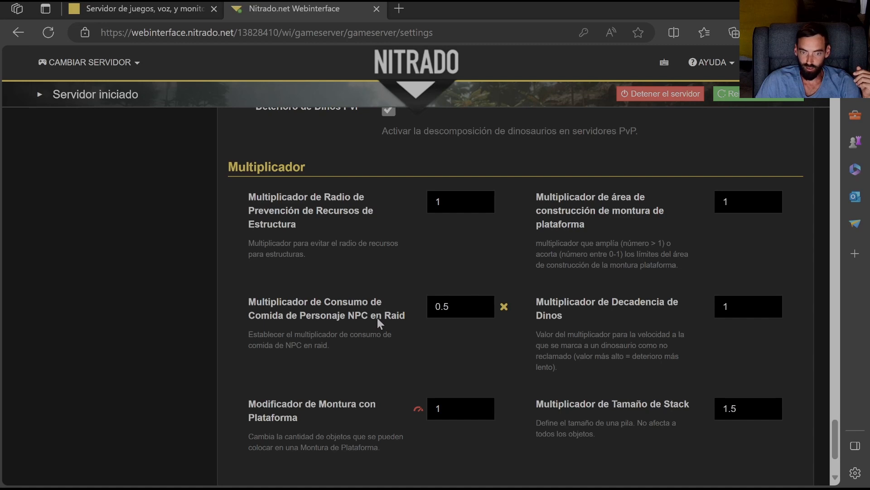
pyautogui.scroll(-2, 354, 318)
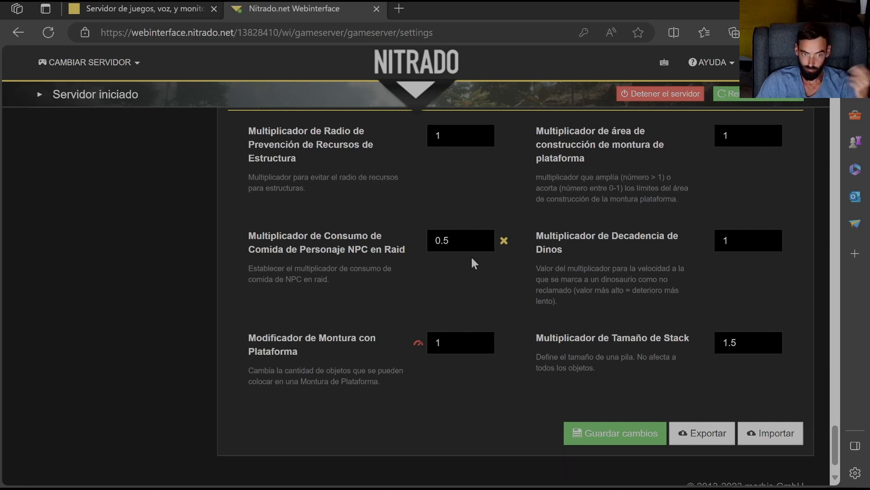
pyautogui.scroll(-2, 417, 260)
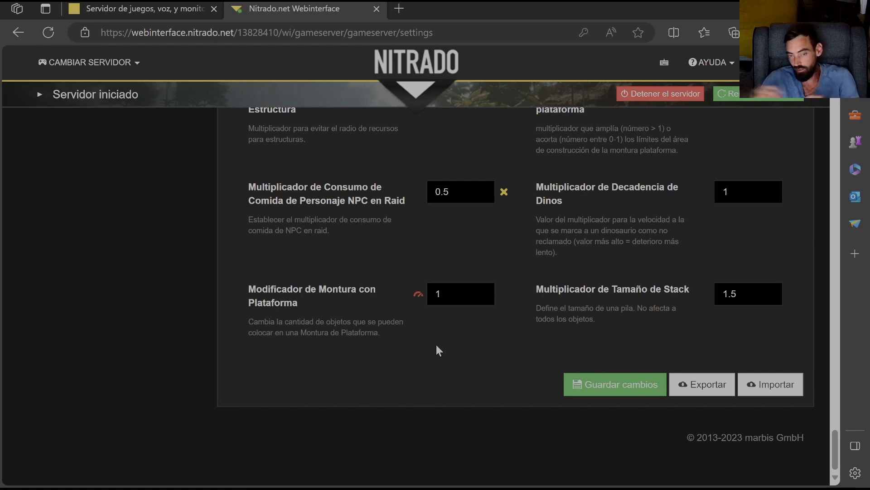
pyautogui.moveTo(419, 295)
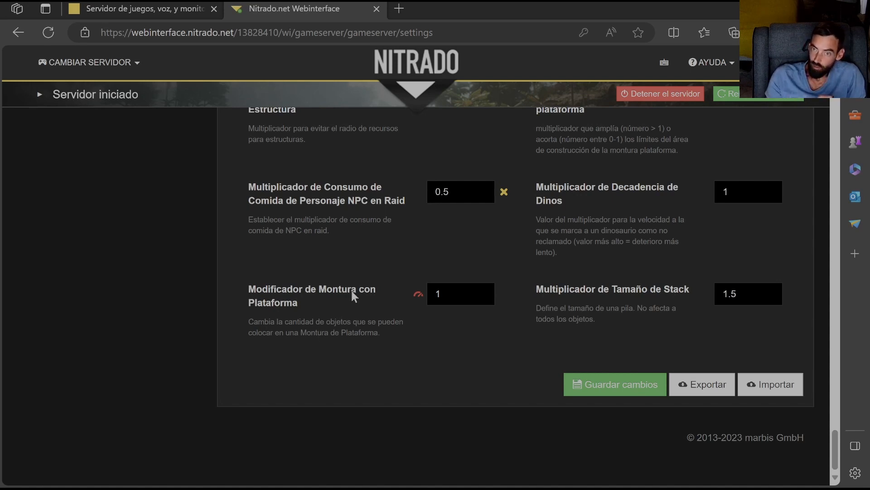
# - Review the multipliers at the end of the general settings, then the server mode, platform, base configuration and backup sections
pyautogui.scroll(4, 500, 239)
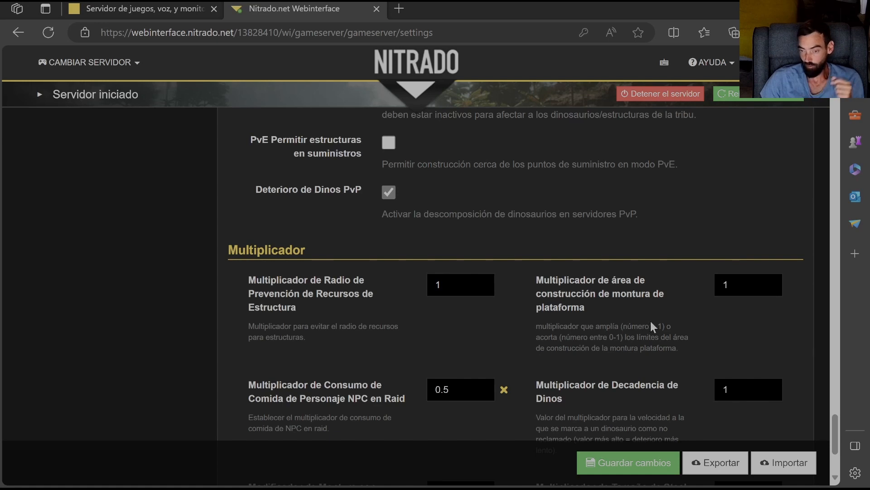
pyautogui.scroll(-3, 635, 321)
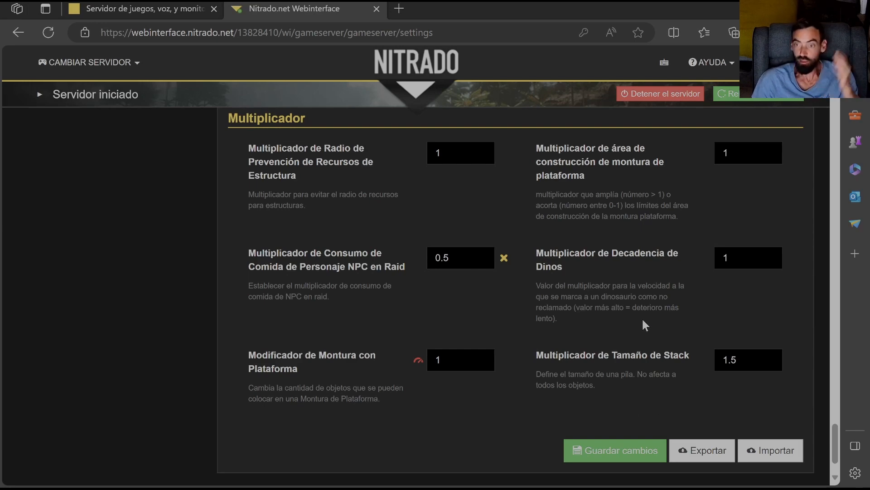
pyautogui.scroll(4, 634, 304)
pyautogui.scroll(-4, 634, 304)
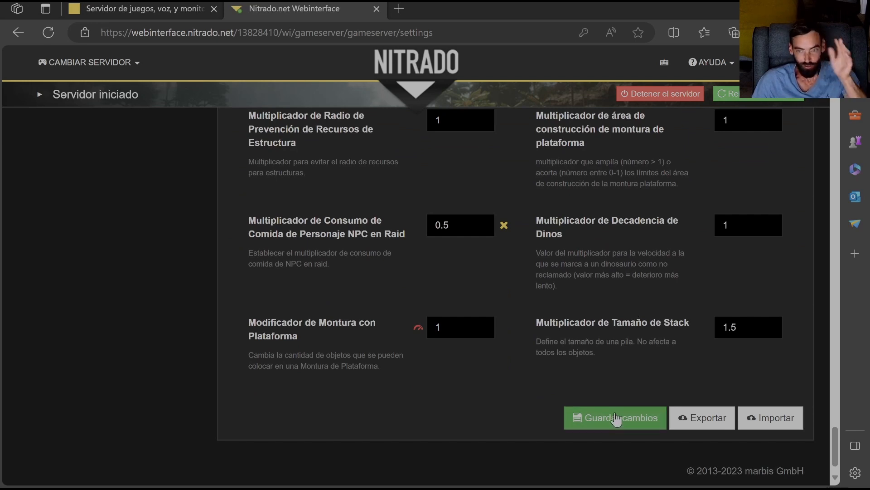
pyautogui.scroll(12, 599, 392)
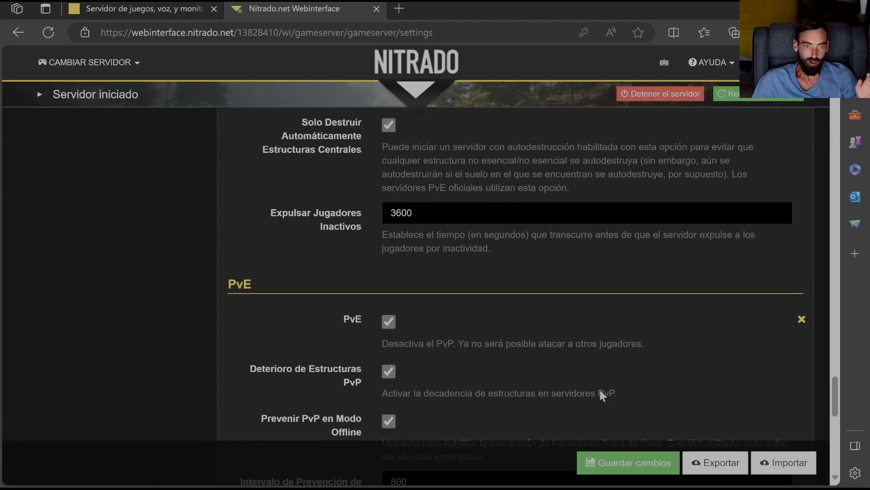
pyautogui.scroll(20, 589, 383)
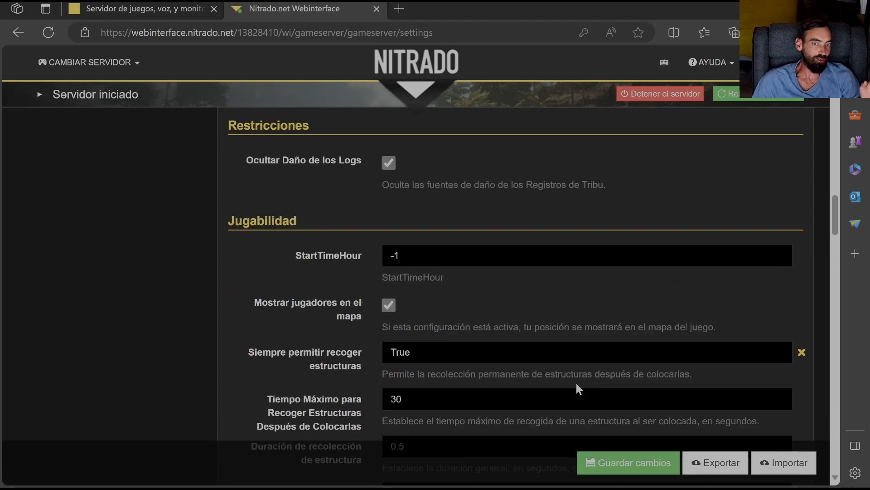
pyautogui.scroll(20, 564, 384)
pyautogui.scroll(-5, 159, 404)
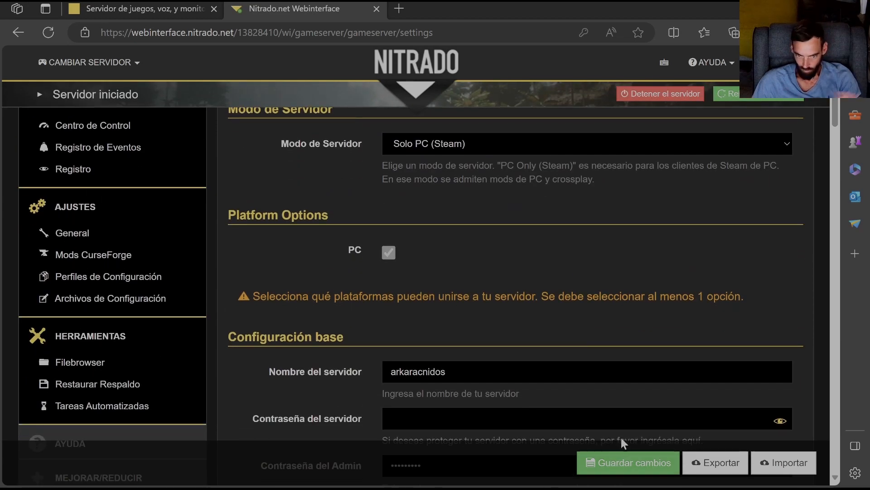
pyautogui.scroll(-1, 646, 346)
pyautogui.scroll(-15, 643, 339)
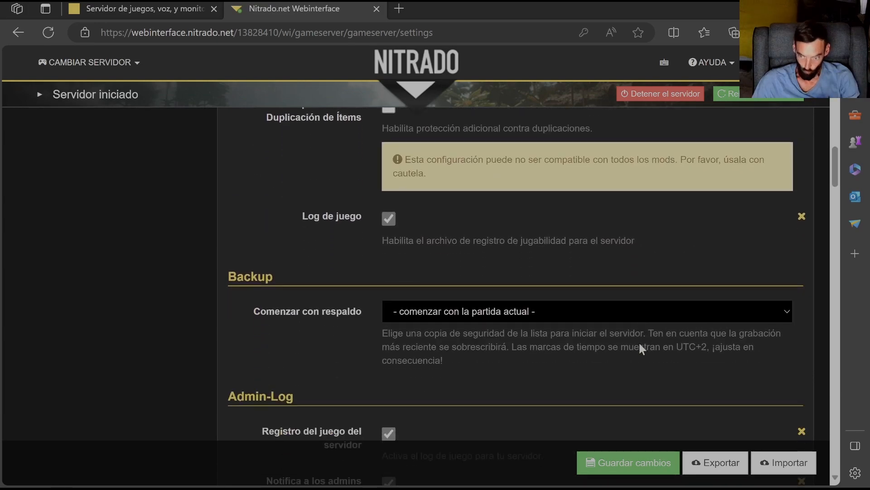
pyautogui.scroll(7, 639, 345)
pyautogui.scroll(7, 632, 352)
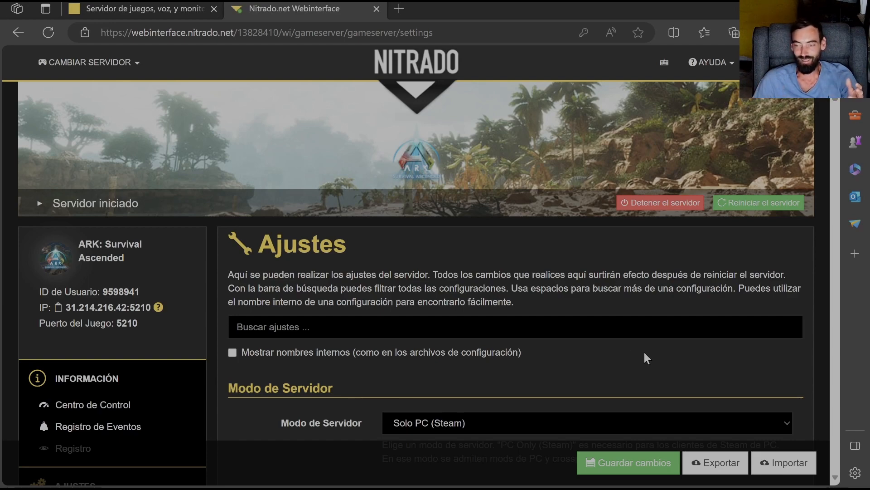
# - Skim the general settings again from the restrictions and gameplay sections through the PvE options to the multipliers
pyautogui.scroll(-20, 644, 353)
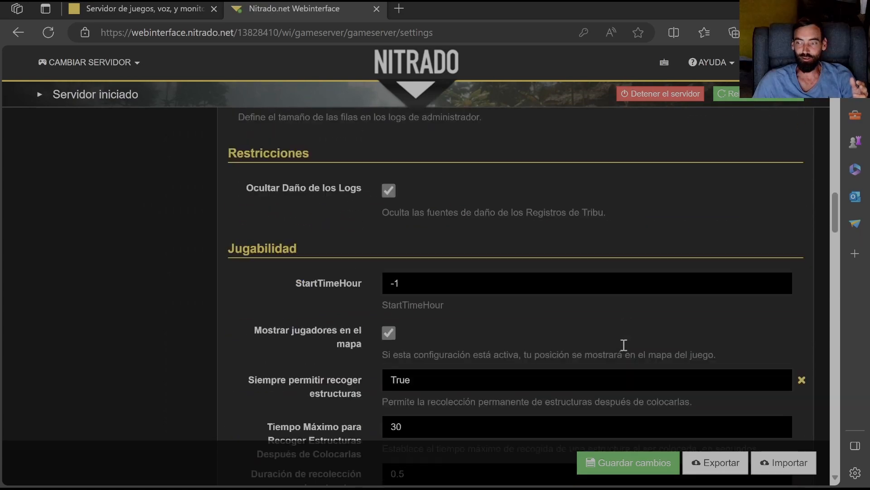
pyautogui.scroll(-20, 624, 344)
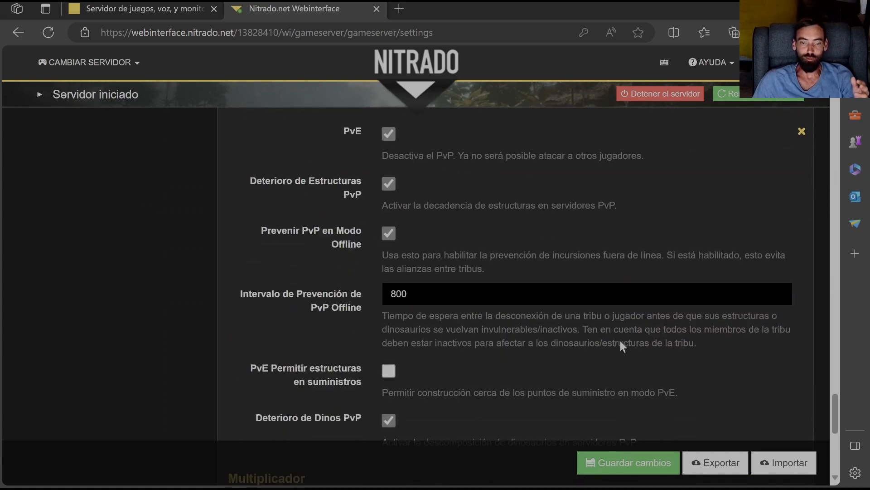
pyautogui.scroll(-10, 620, 345)
pyautogui.scroll(5, 619, 341)
pyautogui.scroll(-1, 616, 339)
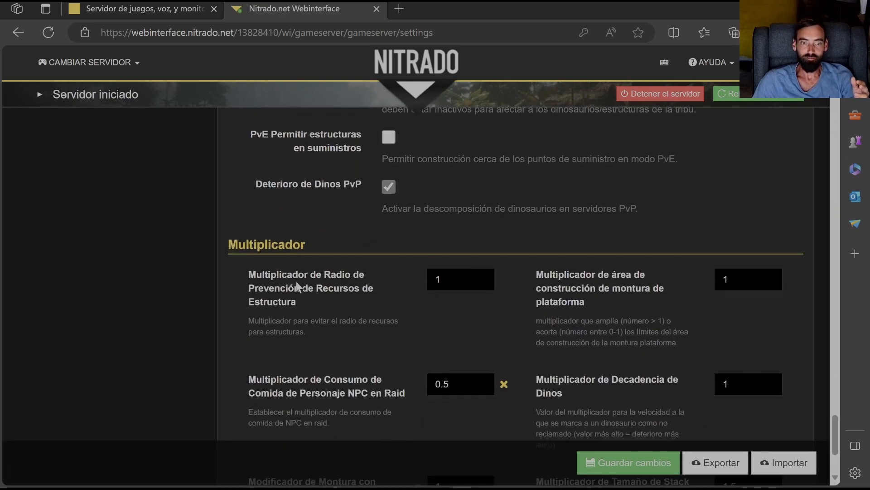
pyautogui.scroll(-3, 490, 267)
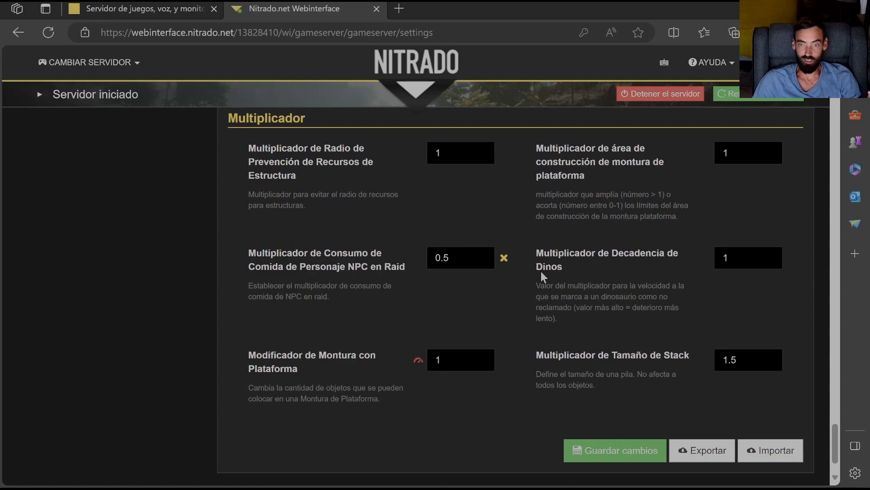
# - Open the server's configuration files for editing
pyautogui.scroll(10, 540, 272)
pyautogui.scroll(15, 525, 299)
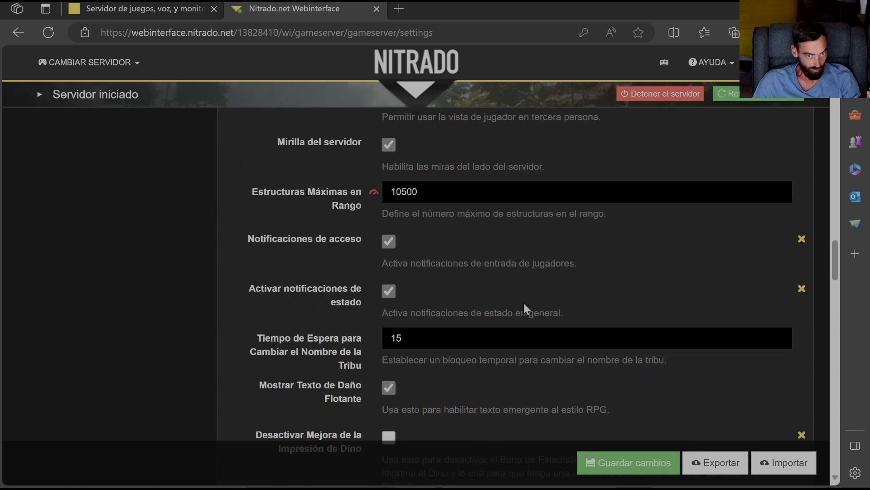
pyautogui.scroll(3, 513, 325)
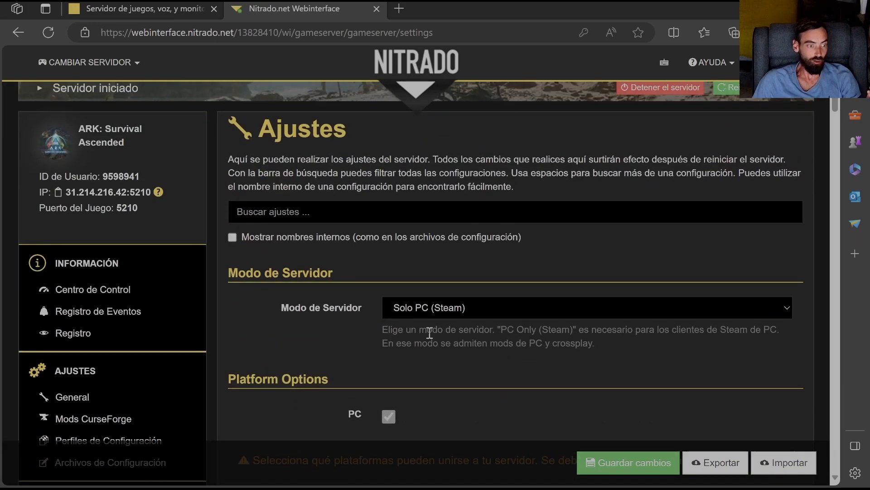
pyautogui.scroll(-4, 122, 311)
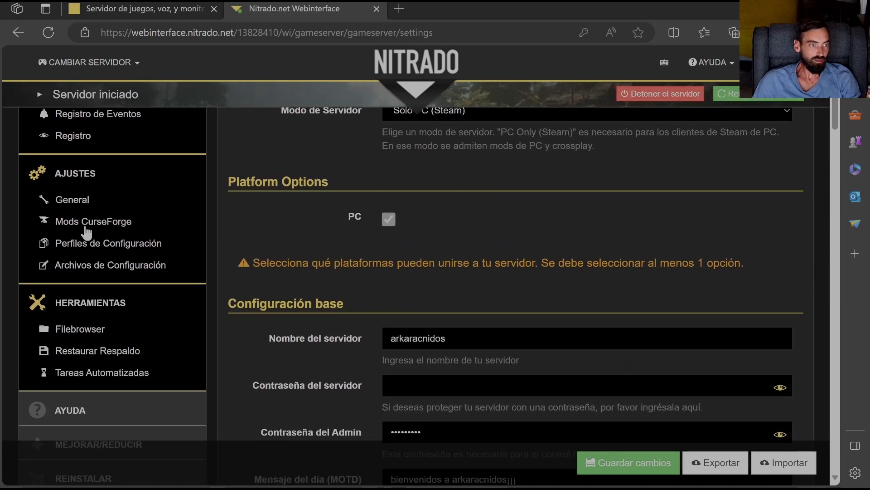
pyautogui.click(75, 267)
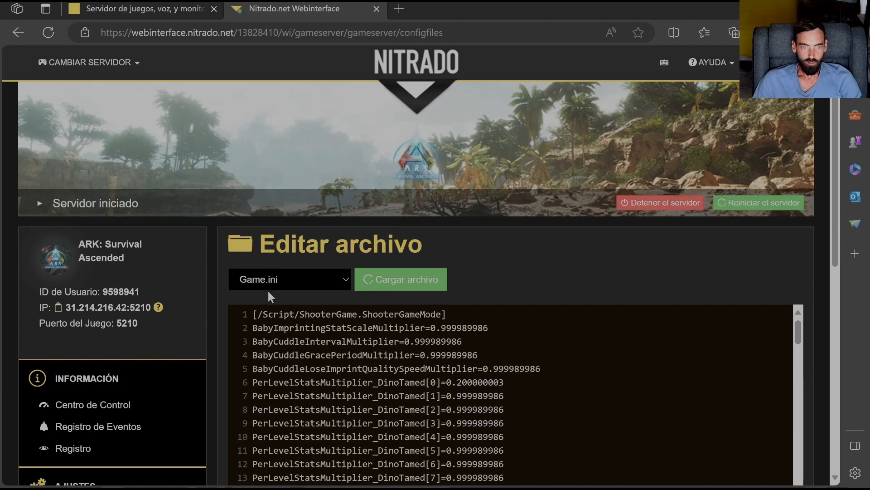
# - Examine Game.ini from the baby imprinting multipliers through the tamed dino stats to its last lines and the save option
pyautogui.scroll(-3, 587, 300)
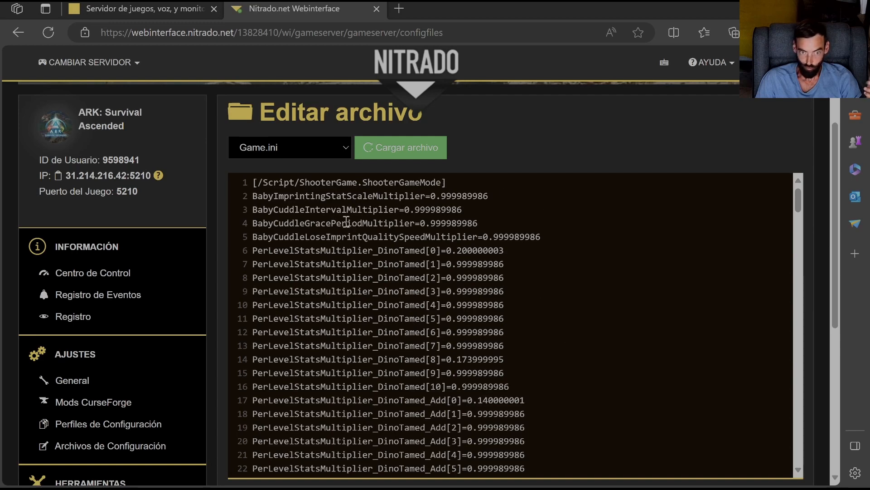
pyautogui.scroll(-5, 607, 235)
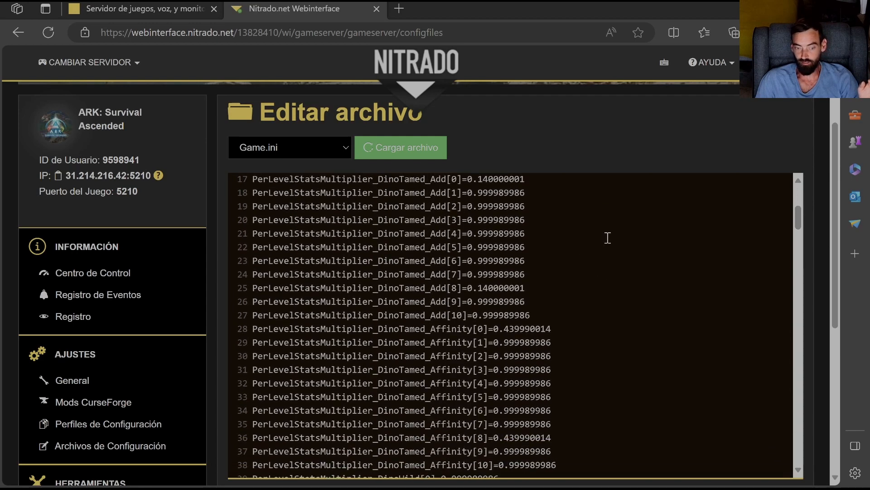
pyautogui.scroll(-10, 607, 238)
pyautogui.scroll(-20, 782, 385)
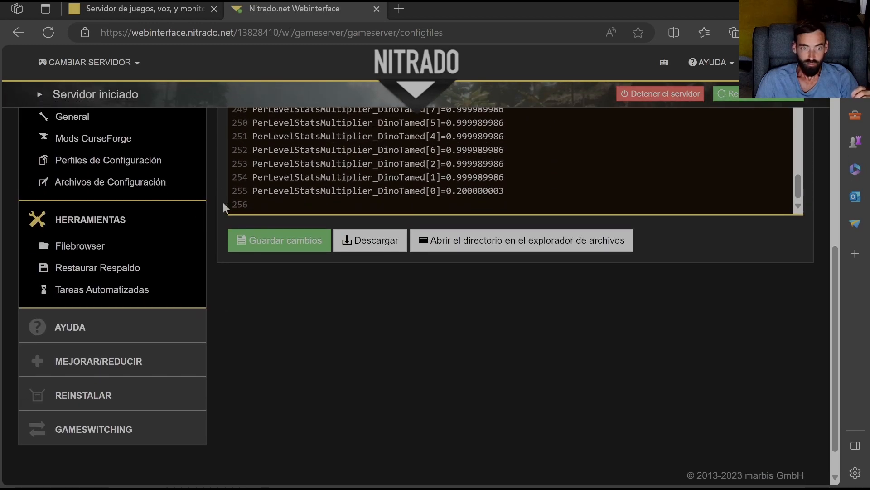
pyautogui.click(278, 247)
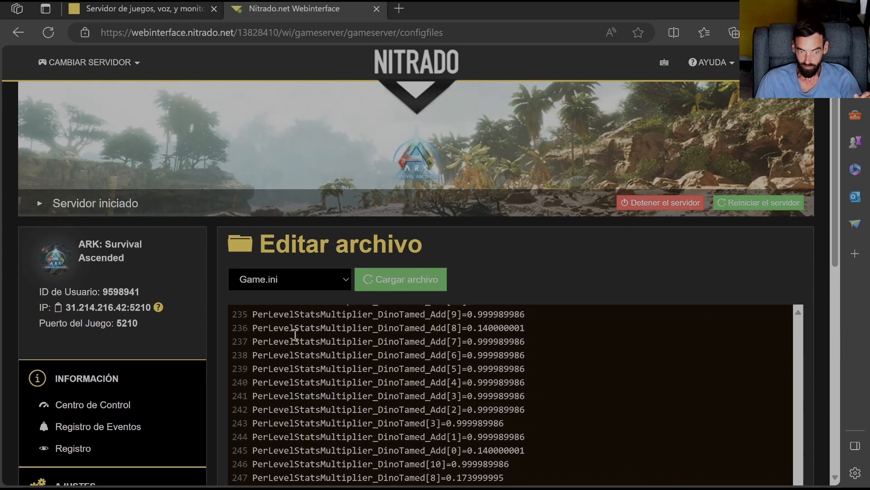
pyautogui.scroll(2, 277, 339)
pyautogui.scroll(-2, 566, 342)
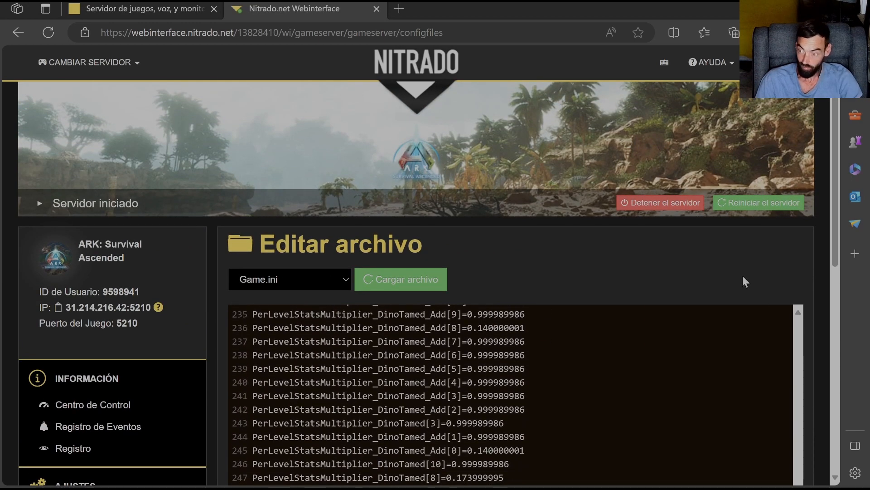
pyautogui.scroll(-5, 749, 271)
pyautogui.scroll(-1, 749, 271)
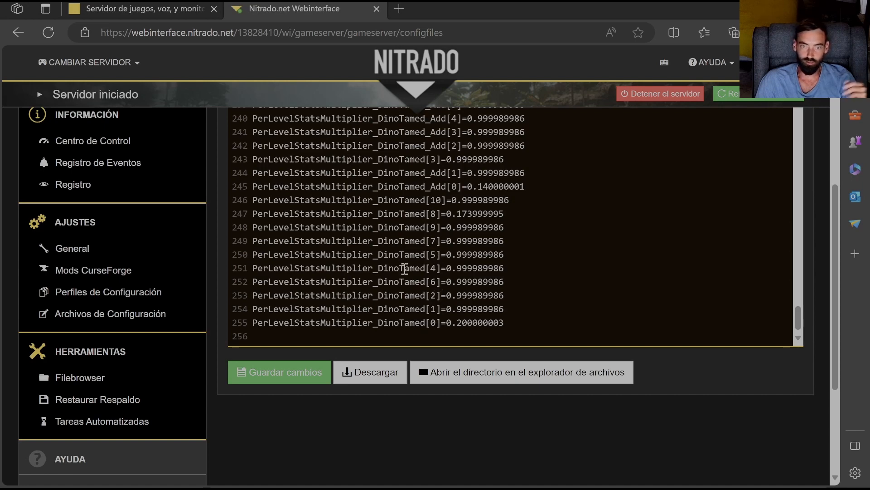
# - Examine Game.ini backwards from the wild dino stats through the breeding, crop and harvesting multipliers to the tribe war and creative mode options
pyautogui.scroll(2, 404, 268)
pyautogui.scroll(8, 405, 269)
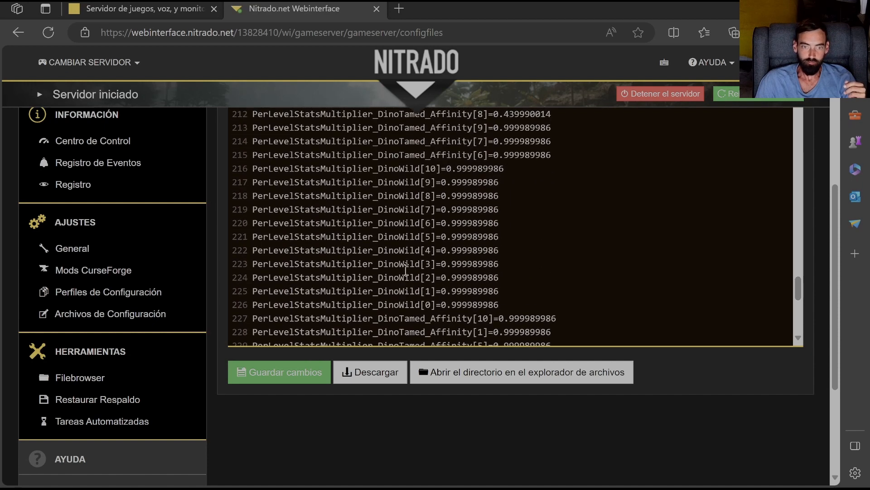
pyautogui.scroll(7, 265, 252)
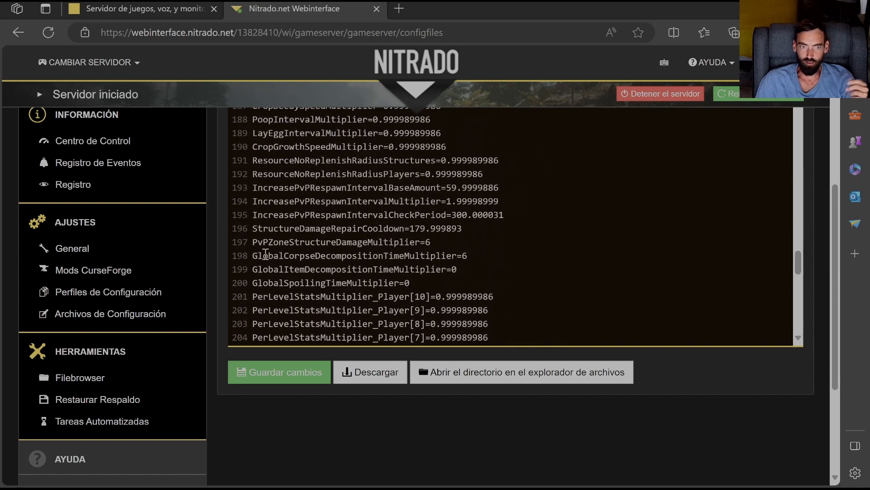
pyautogui.scroll(2, 267, 242)
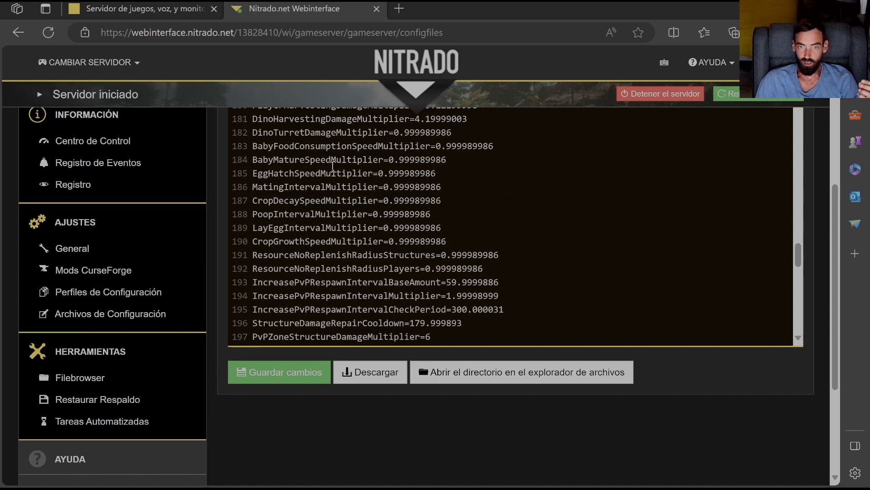
pyautogui.scroll(3, 333, 167)
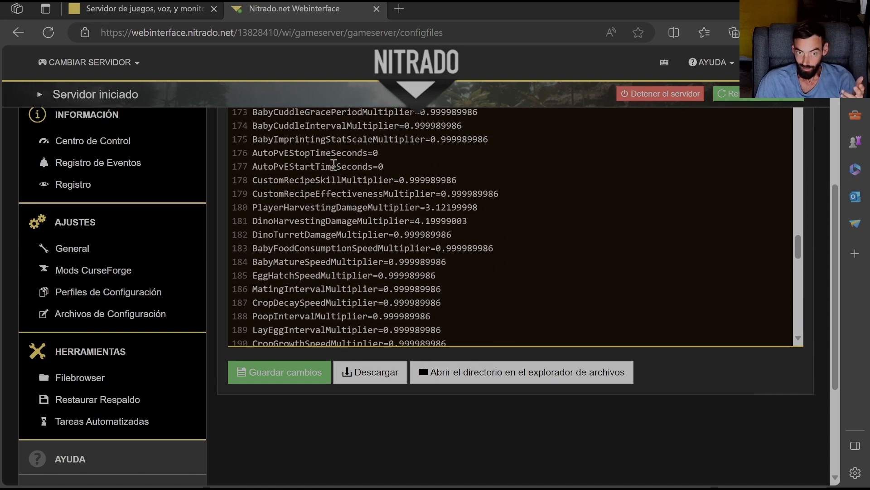
pyautogui.scroll(20, 333, 166)
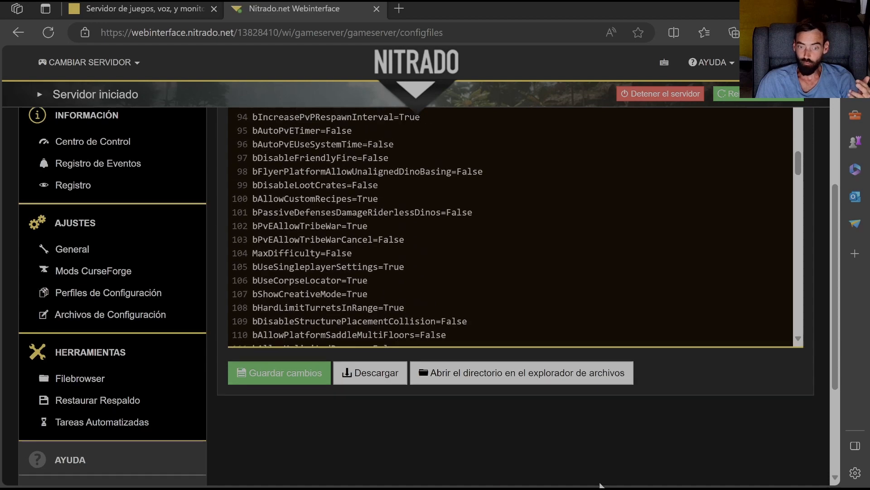
pyautogui.scroll(5, 600, 478)
pyautogui.scroll(-1, 601, 472)
pyautogui.scroll(-3, 676, 230)
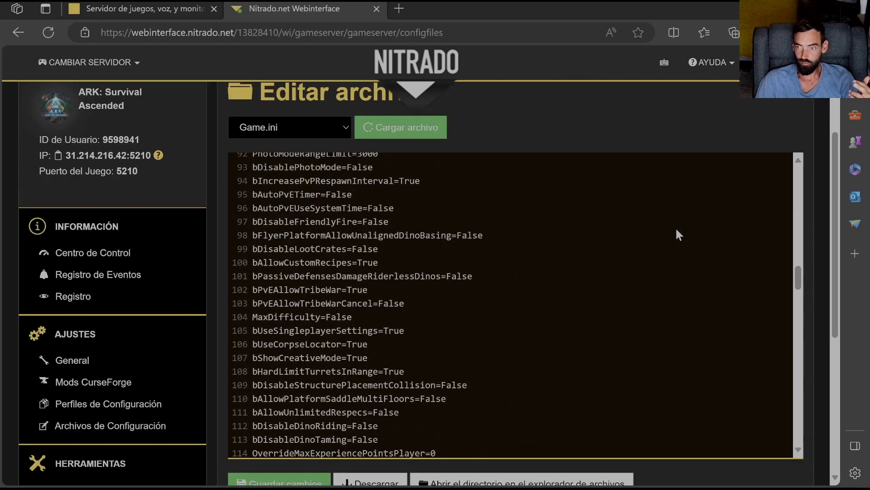
pyautogui.scroll(-5, 676, 230)
pyautogui.scroll(4, 311, 280)
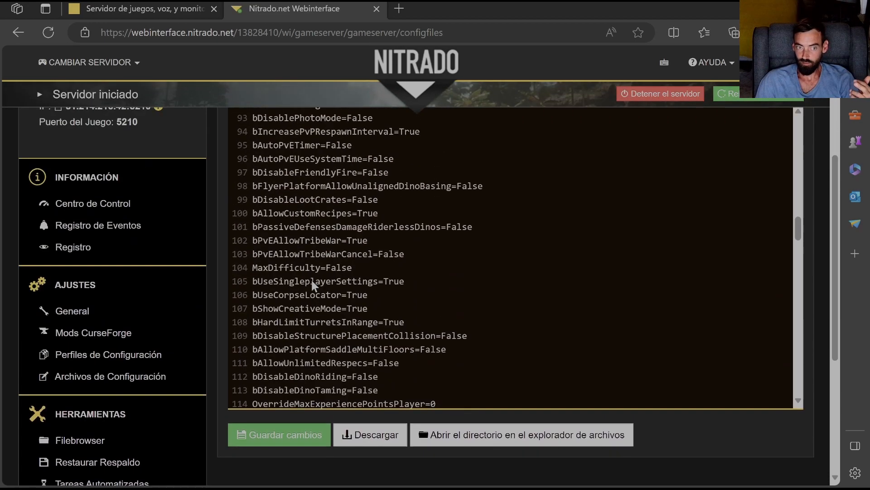
# - Switch the file editor from Game.ini to GameUserSettings.ini
pyautogui.scroll(3, 311, 278)
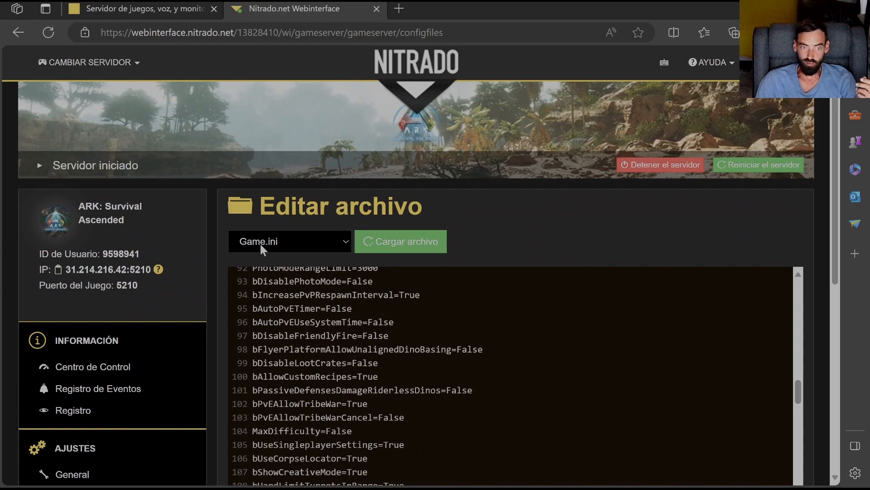
pyautogui.click(342, 242)
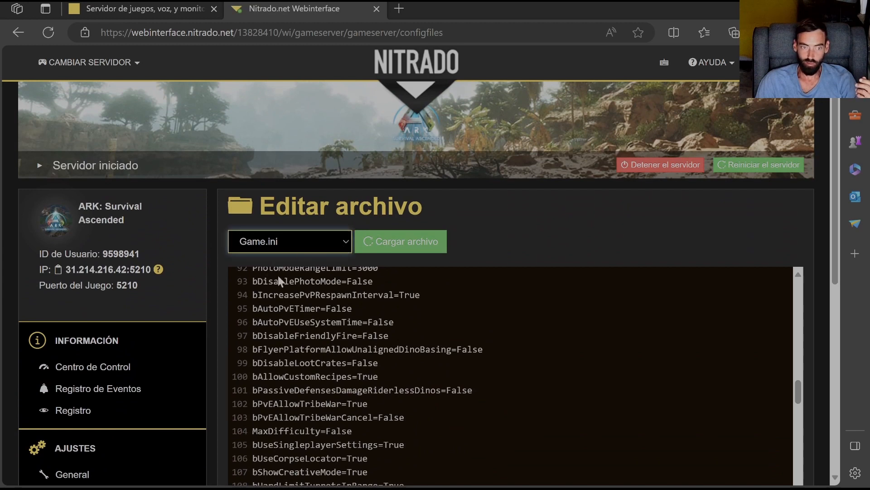
pyautogui.press('Down')
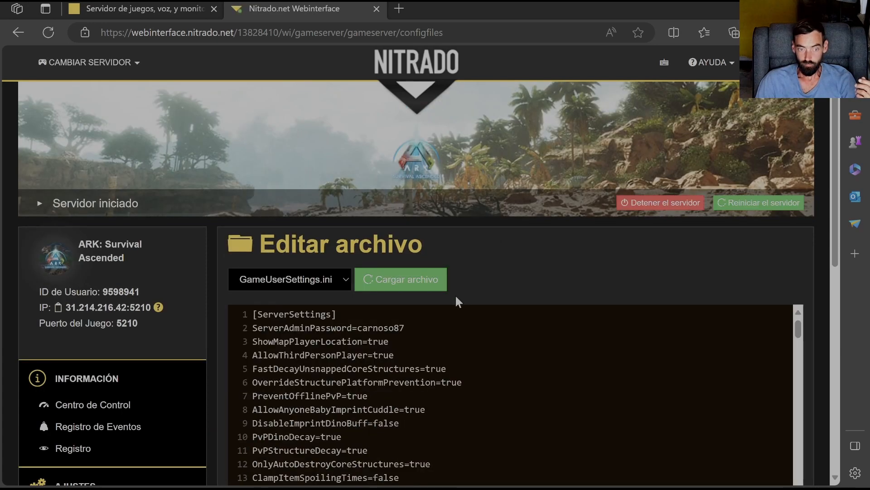
# - Examine the opening [ServerSettings] lines of GameUserSettings.ini and highlight the value of ServerAdminPassword
pyautogui.scroll(-3, 458, 300)
pyautogui.scroll(3, 331, 162)
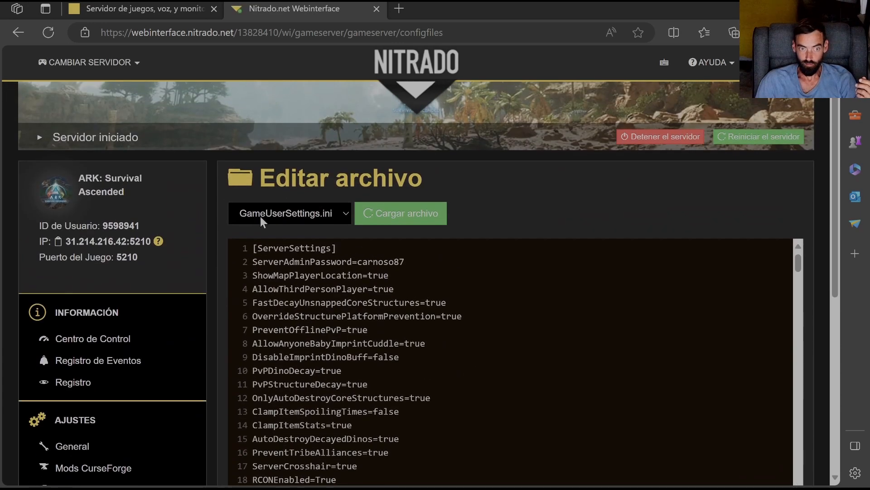
pyautogui.scroll(-3, 588, 272)
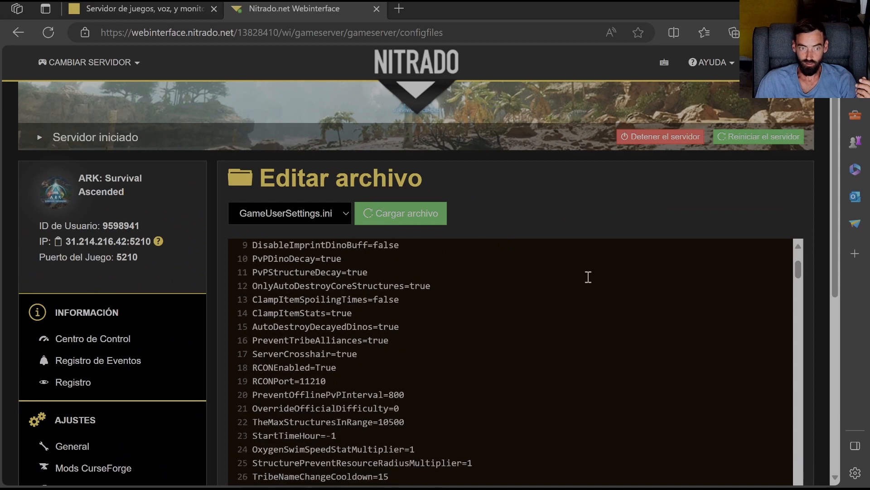
pyautogui.scroll(-2, 540, 313)
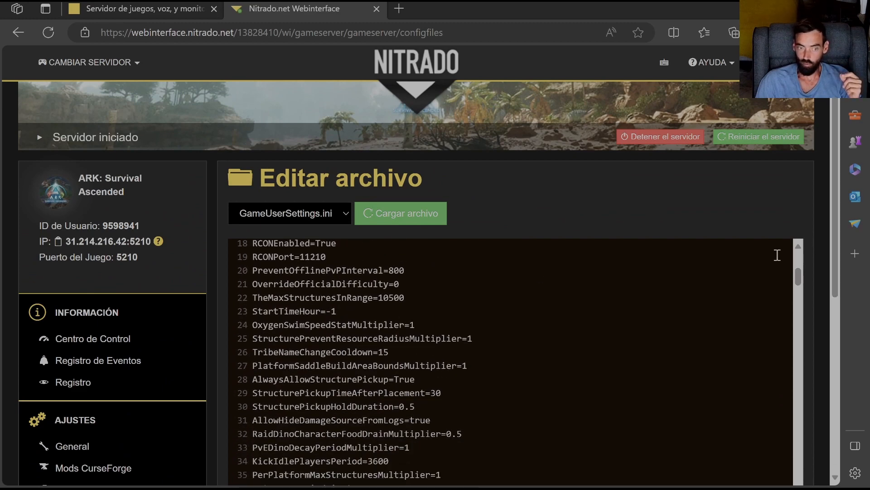
pyautogui.scroll(2, 292, 265)
pyautogui.scroll(5, 293, 264)
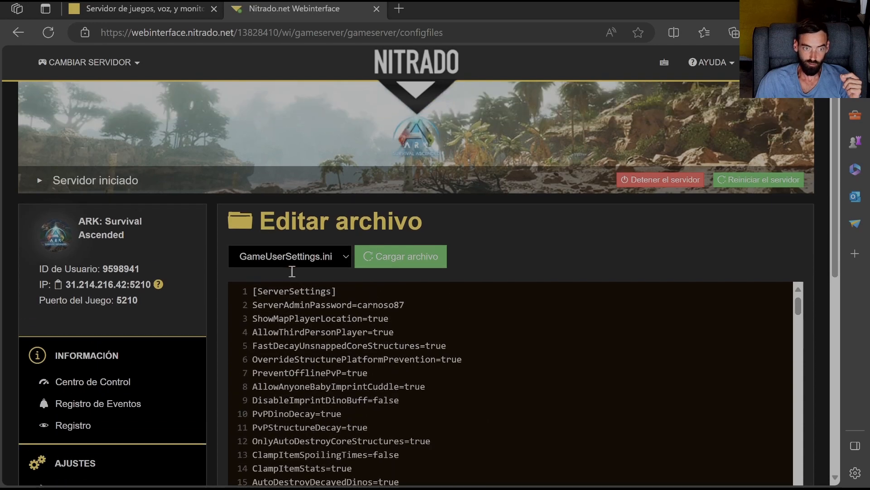
pyautogui.scroll(-4, 814, 323)
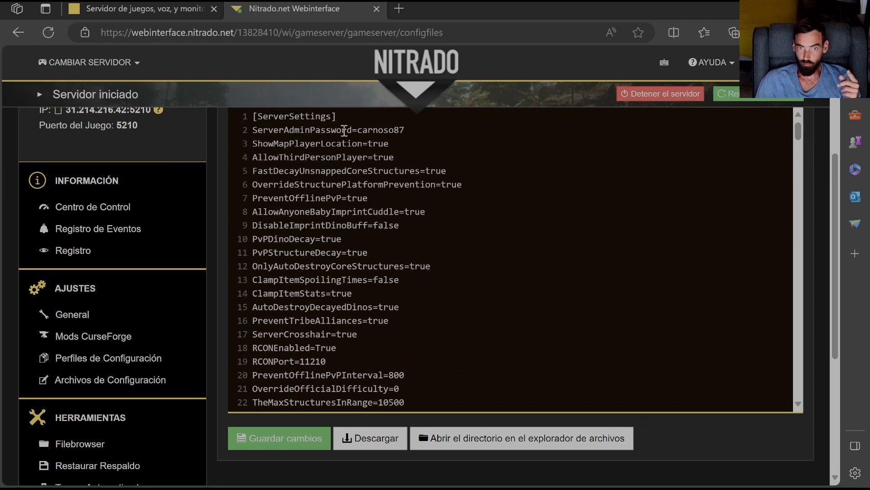
pyautogui.moveTo(400, 130); pyautogui.dragTo(358, 134)
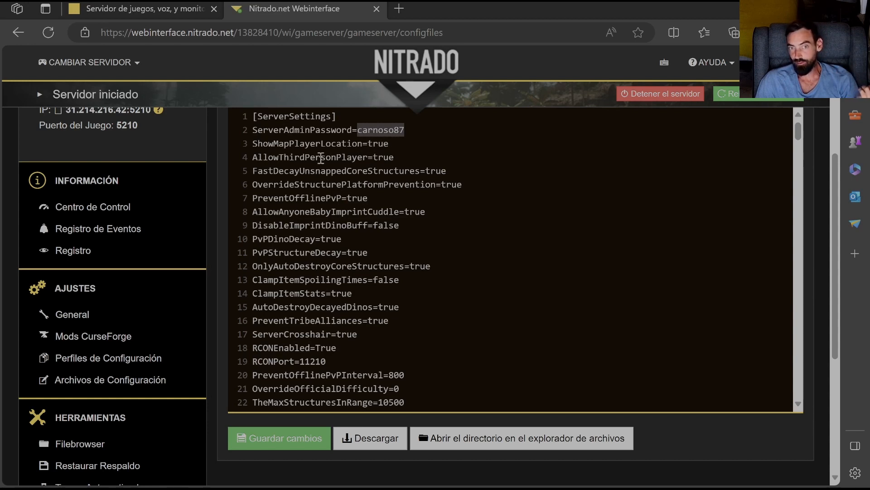
# - Examine GameUserSettings.ini from the structure pickup settings to its last lines and highlight the HarvestAmountMultipler key
pyautogui.scroll(-3, 400, 206)
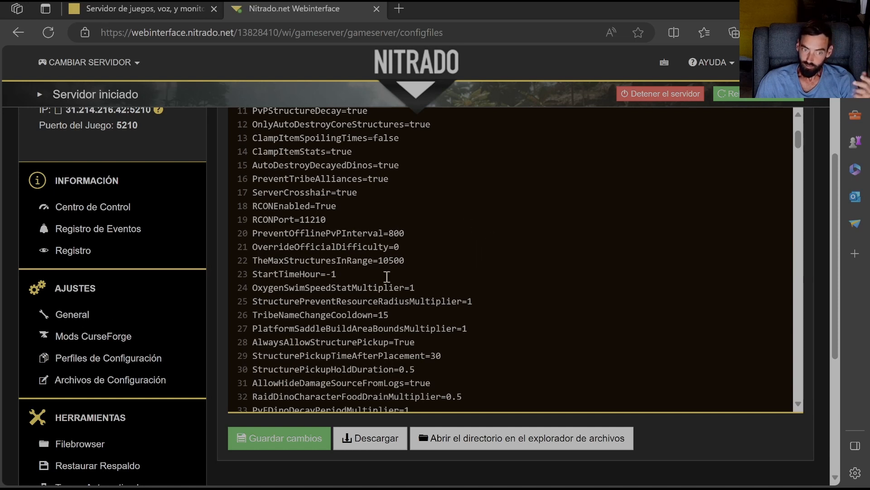
pyautogui.scroll(-2, 320, 315)
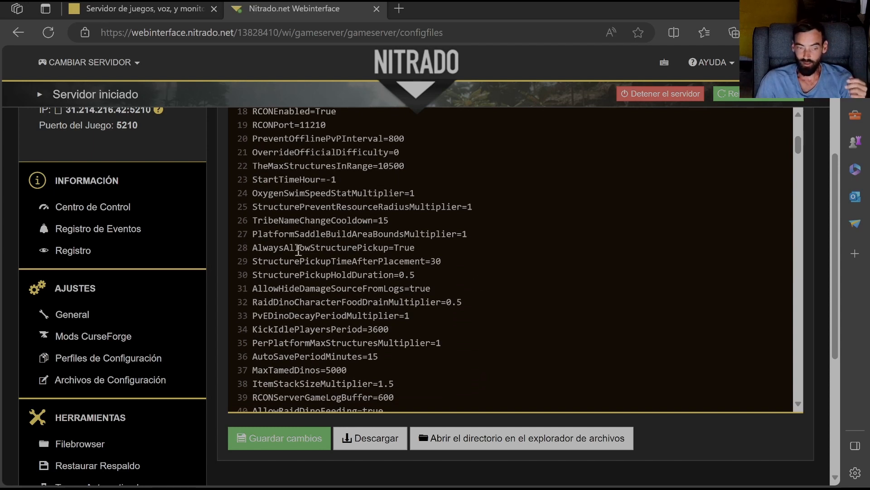
pyautogui.scroll(-10, 298, 251)
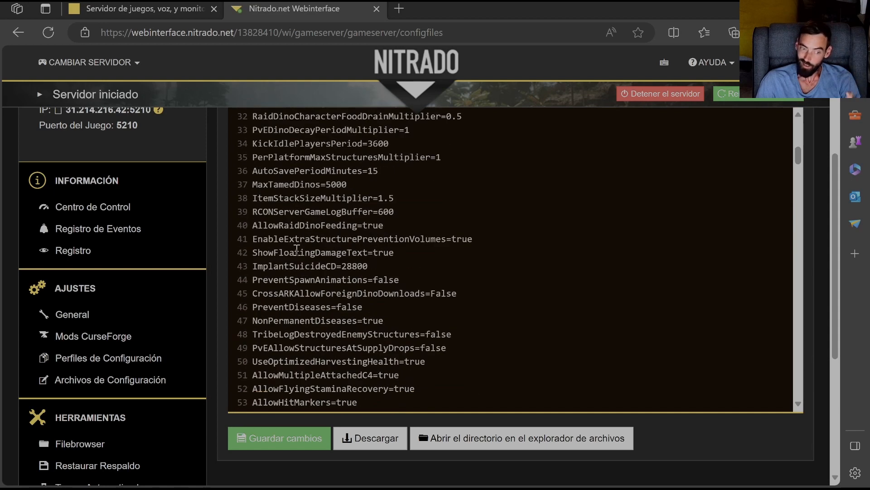
pyautogui.moveTo(798, 180); pyautogui.dragTo(800, 410)
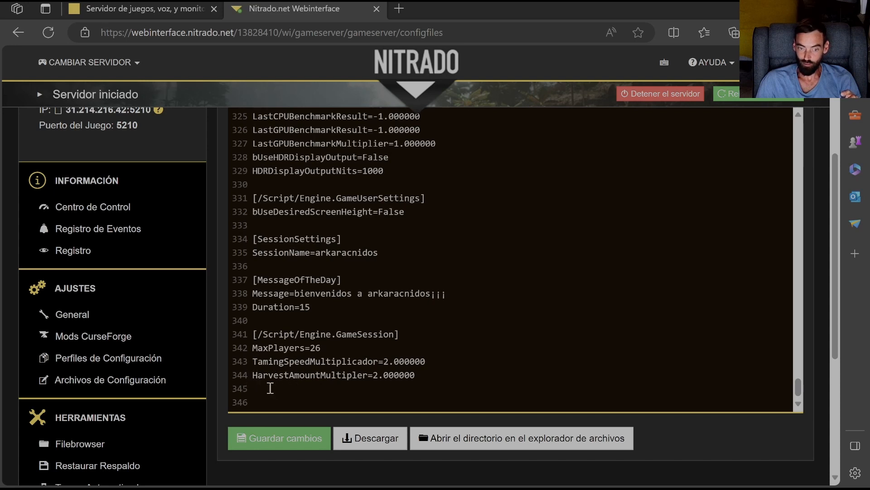
pyautogui.moveTo(254, 378); pyautogui.dragTo(369, 379)
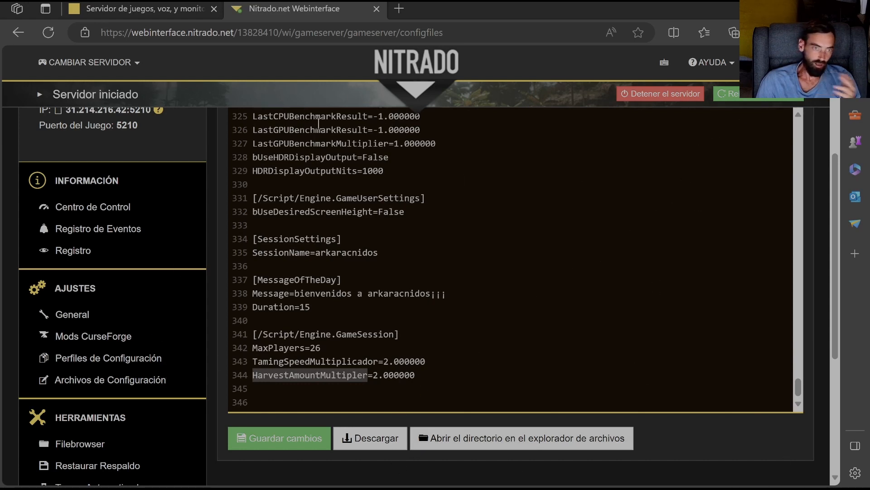
pyautogui.scroll(4, 315, 186)
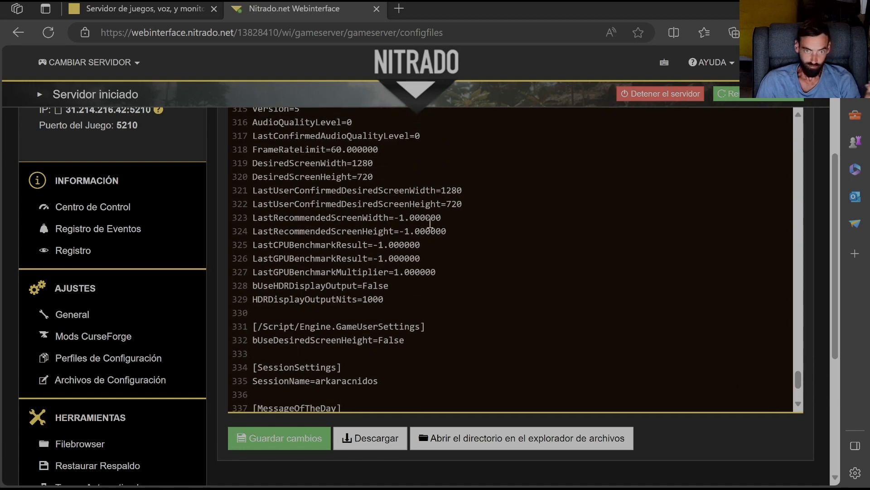
pyautogui.scroll(4, 822, 205)
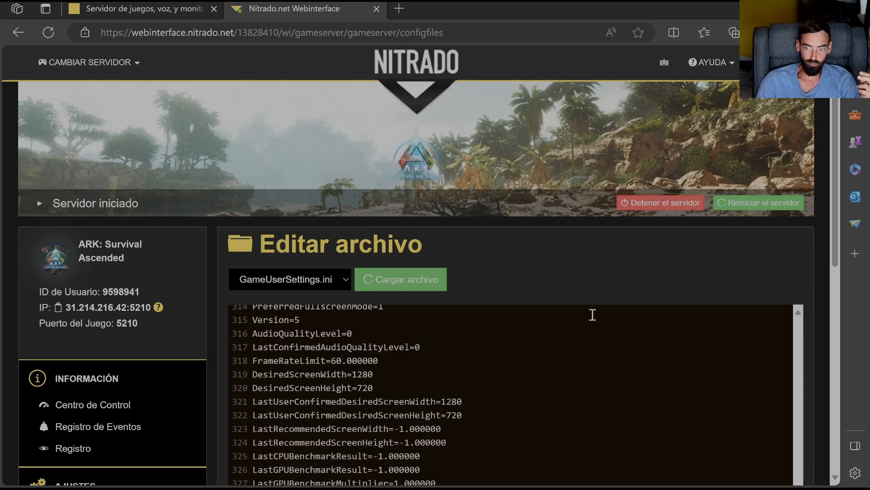
pyautogui.scroll(-4, 592, 314)
pyautogui.scroll(-6, 789, 309)
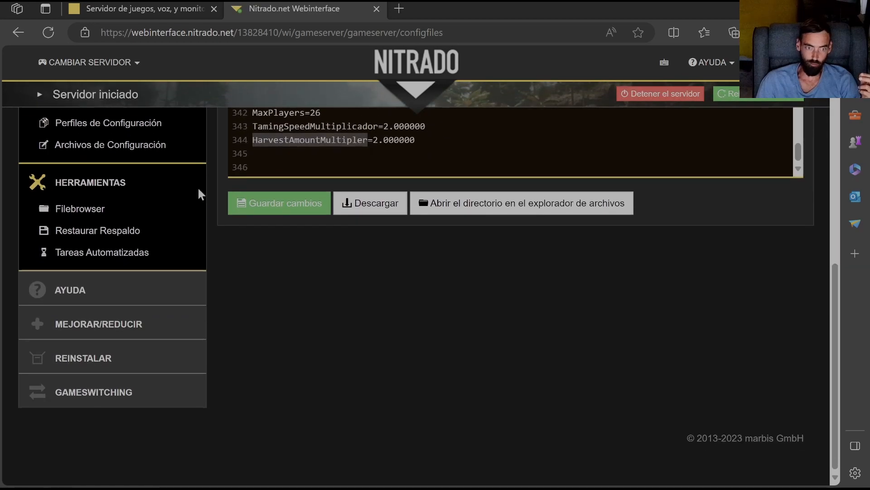
pyautogui.scroll(10, 579, 273)
pyautogui.scroll(-5, 589, 281)
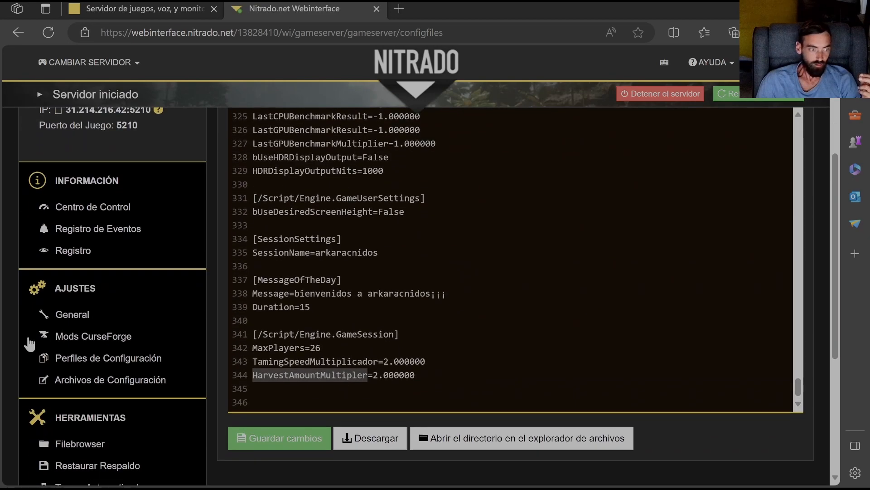
pyautogui.scroll(-2, 58, 402)
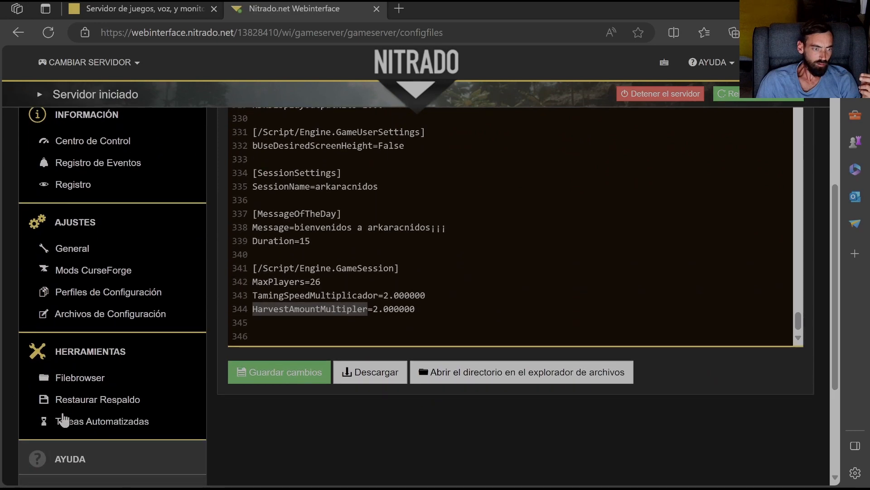
# - Go to the server's Centro de Control and stop the server, leaving the optional stop message empty
pyautogui.click(89, 145)
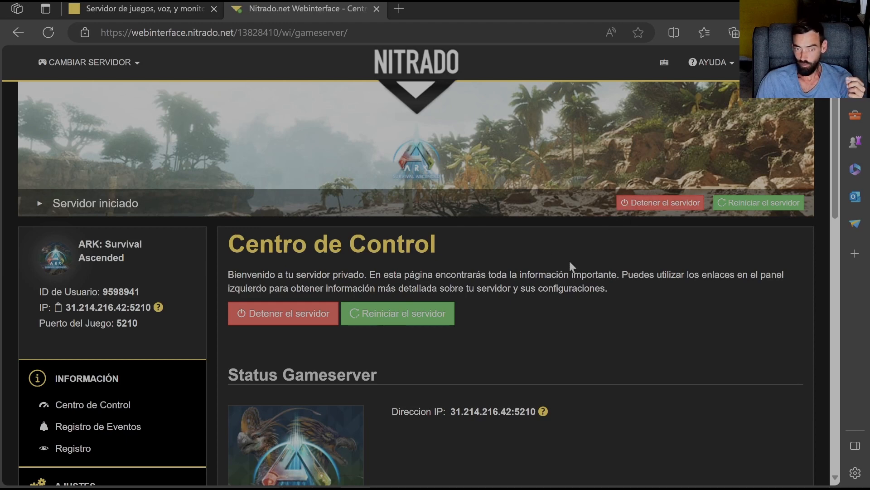
pyautogui.click(653, 204)
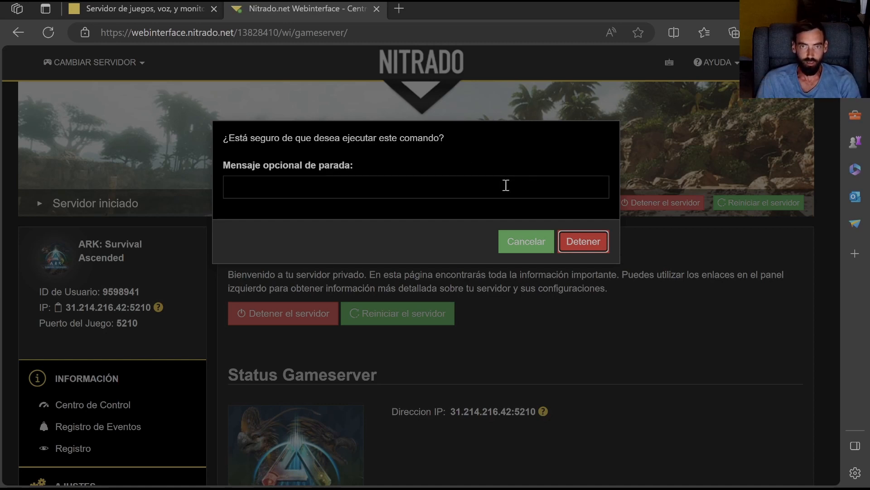
pyautogui.click(567, 239)
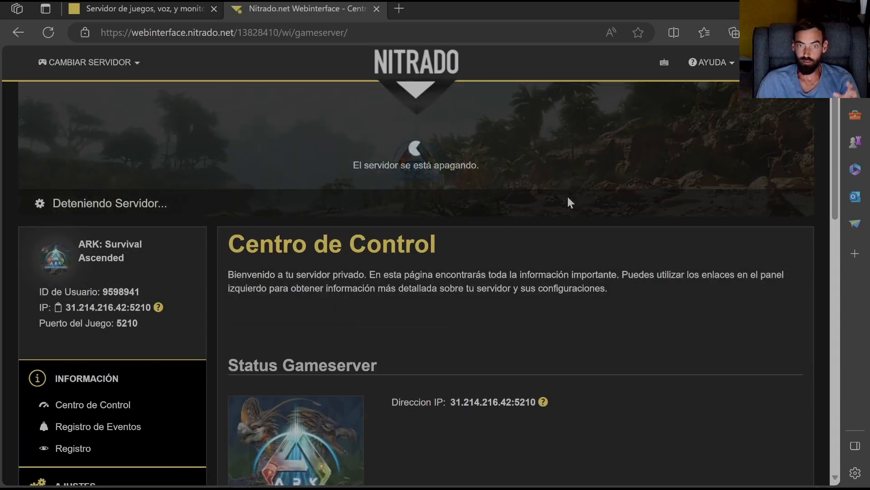
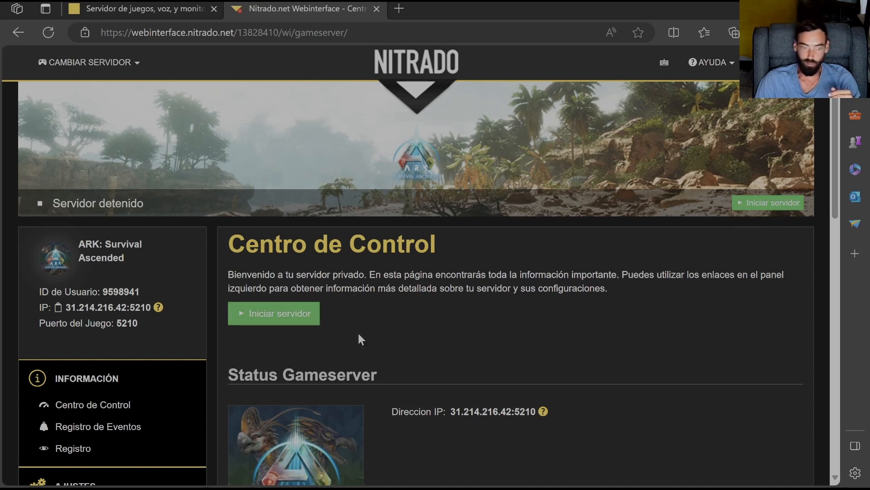
# - Start the stopped ARK: Survival Ascended server from the Centro de Control and confirm the command
pyautogui.click(263, 320)
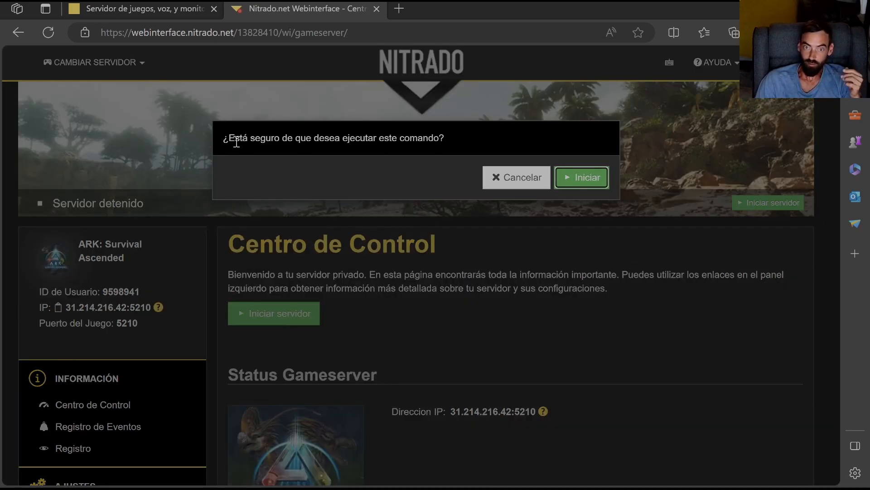
pyautogui.click(574, 180)
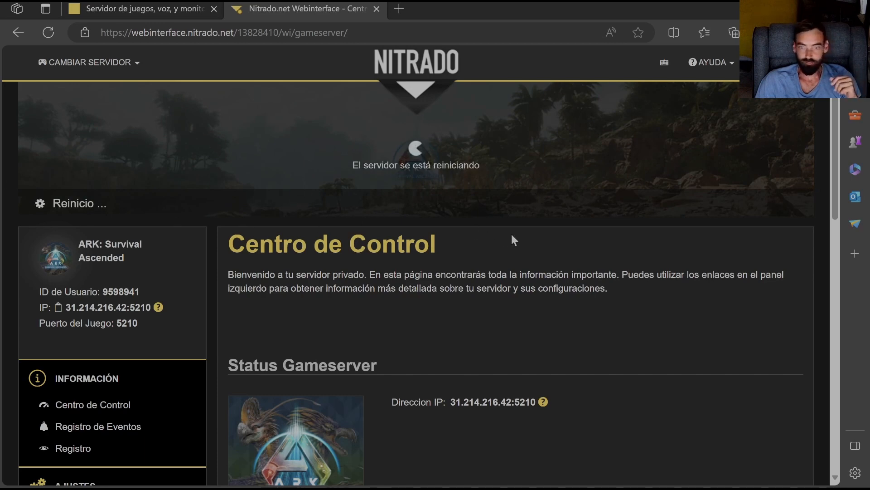
pyautogui.scroll(-2, 512, 235)
pyautogui.scroll(-7, 512, 240)
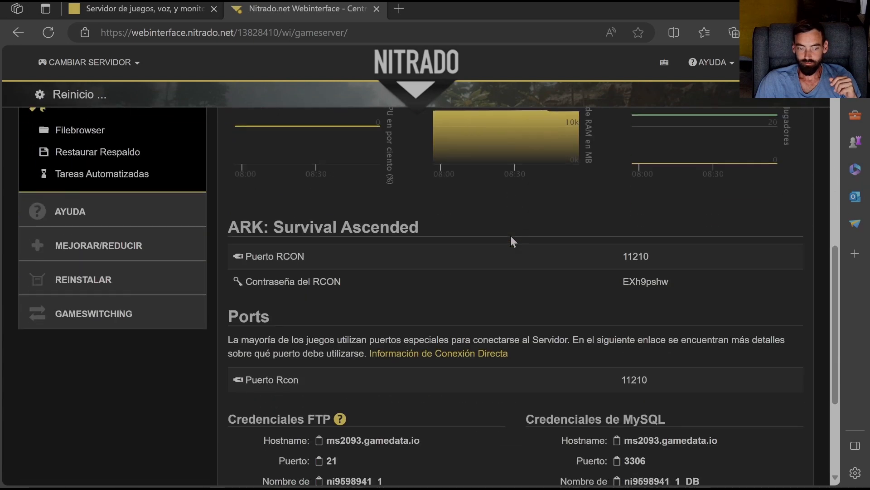
pyautogui.scroll(8, 511, 239)
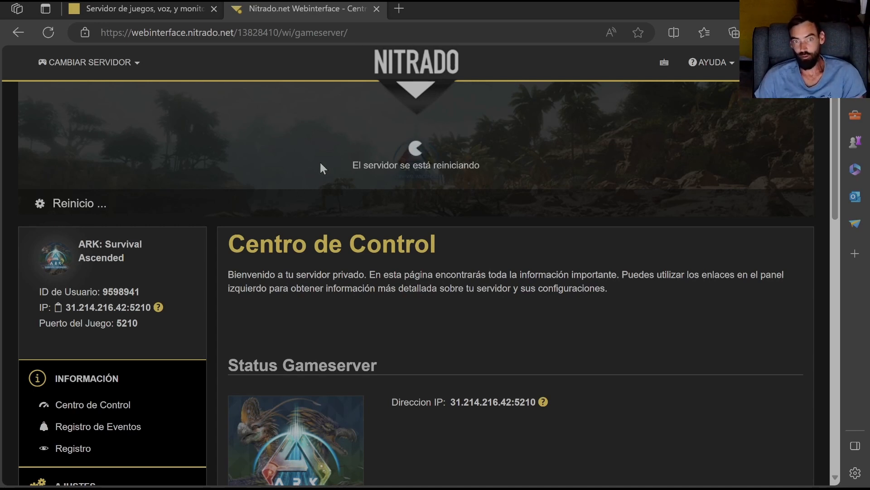
pyautogui.scroll(-5, 402, 146)
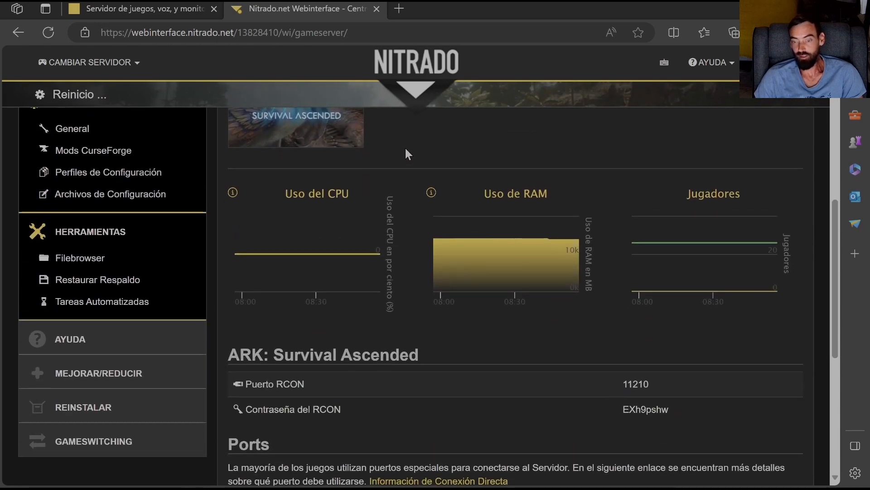
pyautogui.scroll(5, 405, 148)
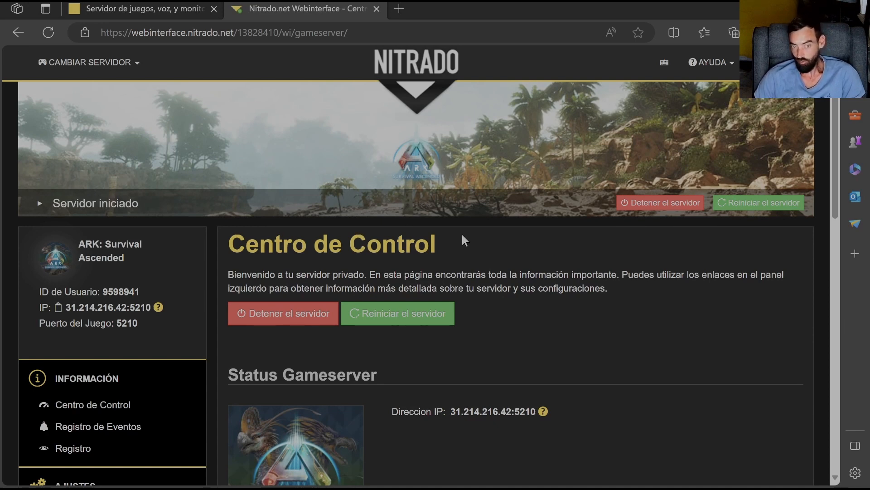
pyautogui.scroll(-7, 460, 236)
pyautogui.scroll(4, 459, 236)
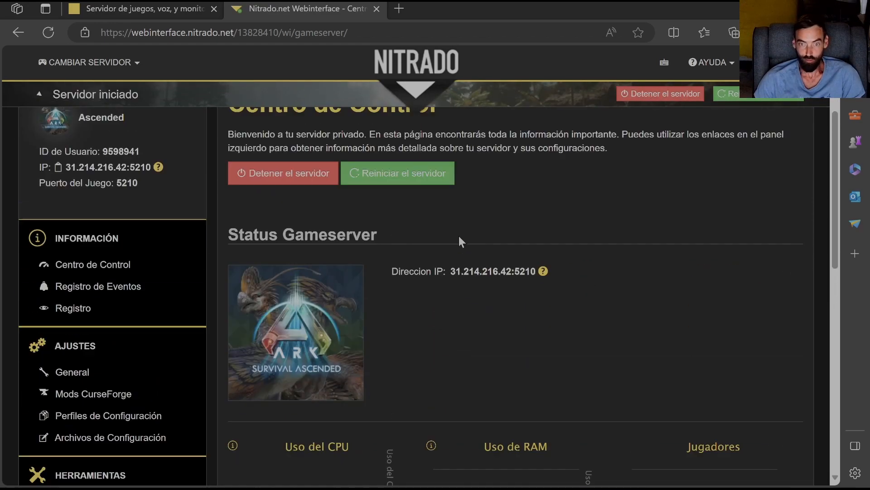
pyautogui.scroll(3, 458, 236)
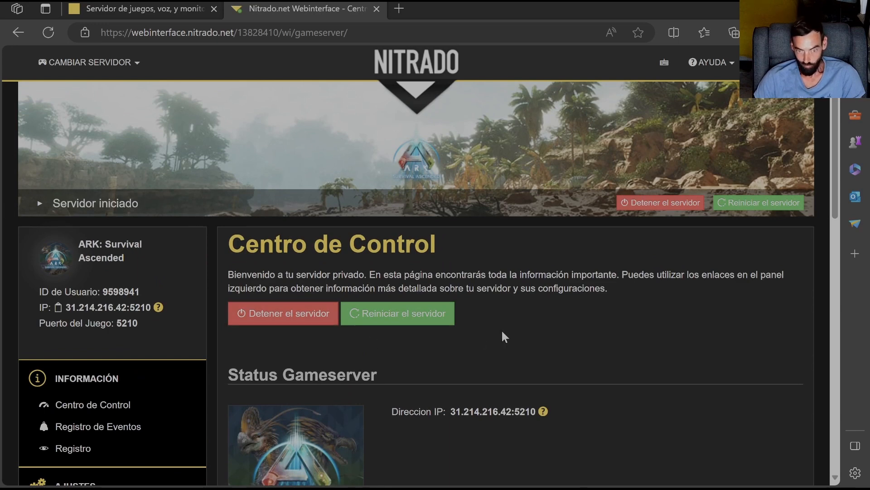
pyautogui.scroll(-3, 503, 337)
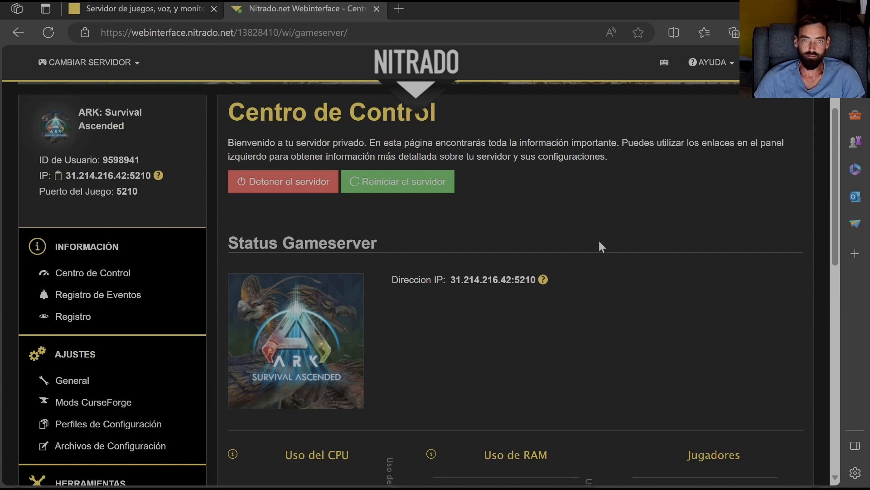
pyautogui.scroll(3, 597, 235)
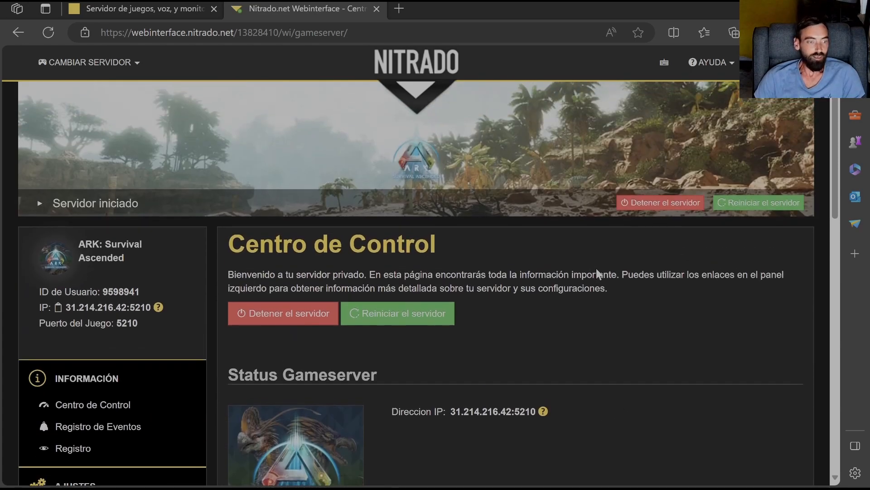
pyautogui.scroll(-4, 596, 268)
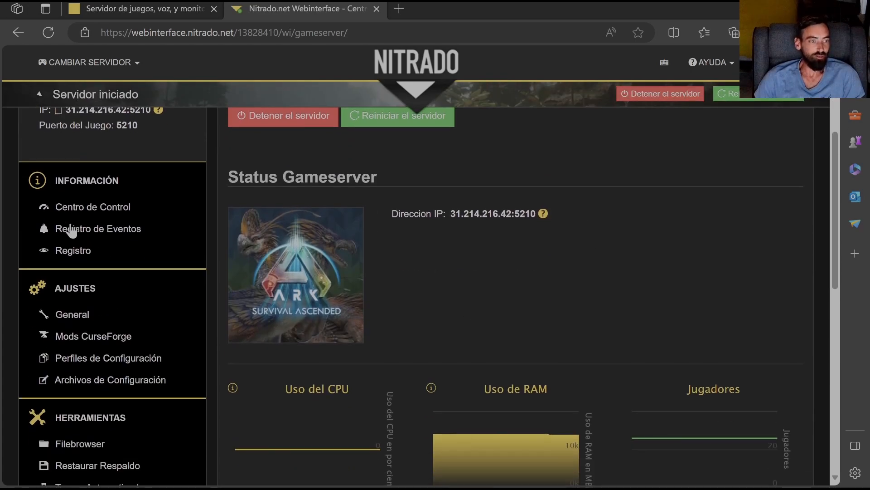
pyautogui.scroll(4, 556, 255)
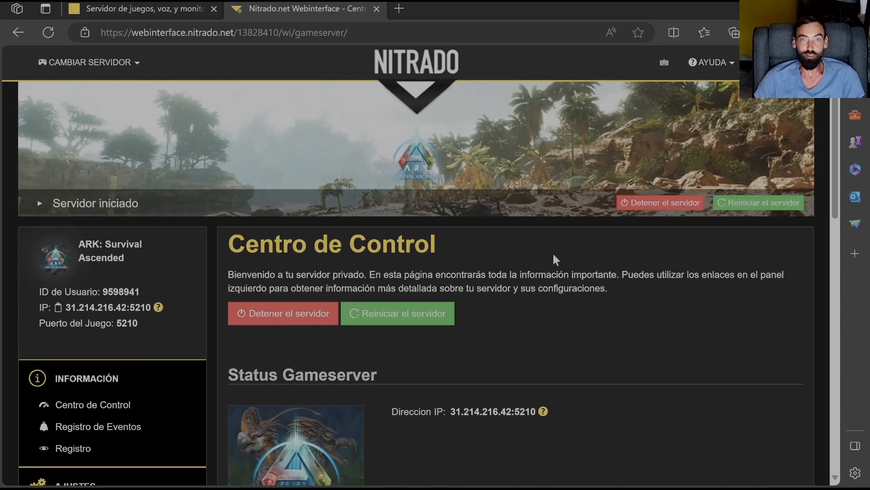